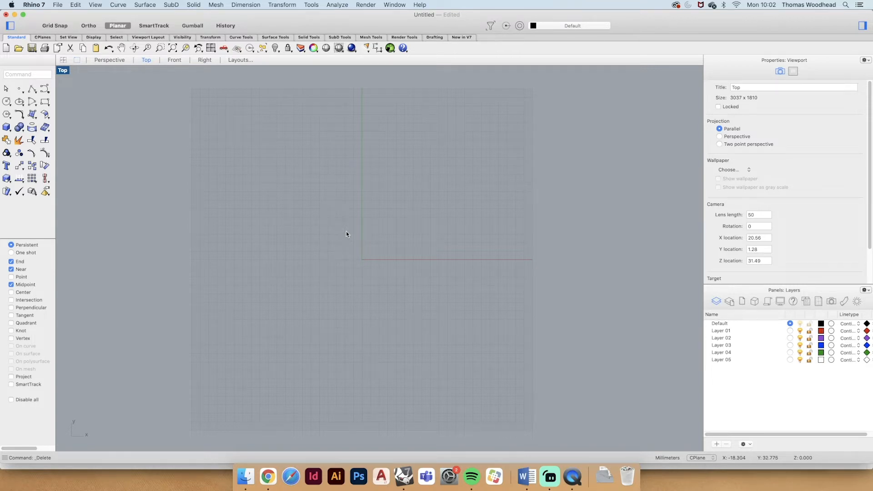
- Draw a square with the Rectangle command in the empty area above the grid in the Top view
scroll(356, 195, "up", 10)
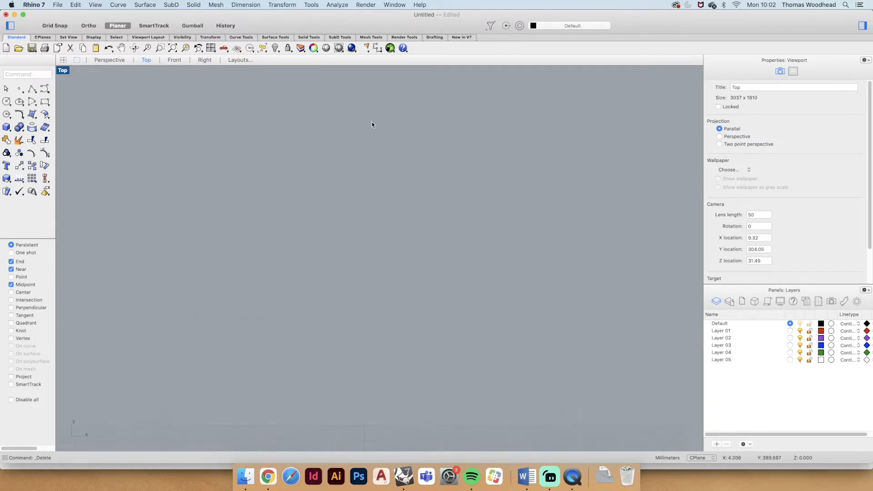
scroll(391, 166, "down", 2)
type("rec")
key("Return")
left_click(182, 205)
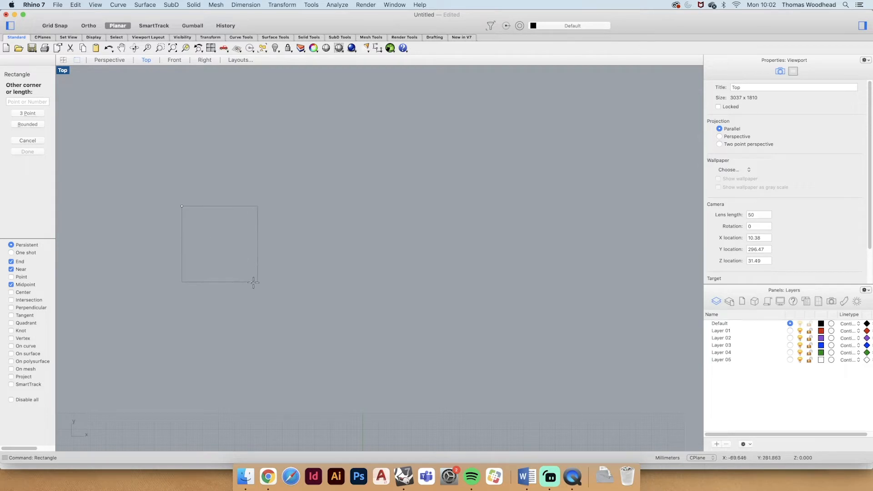
left_click(282, 307)
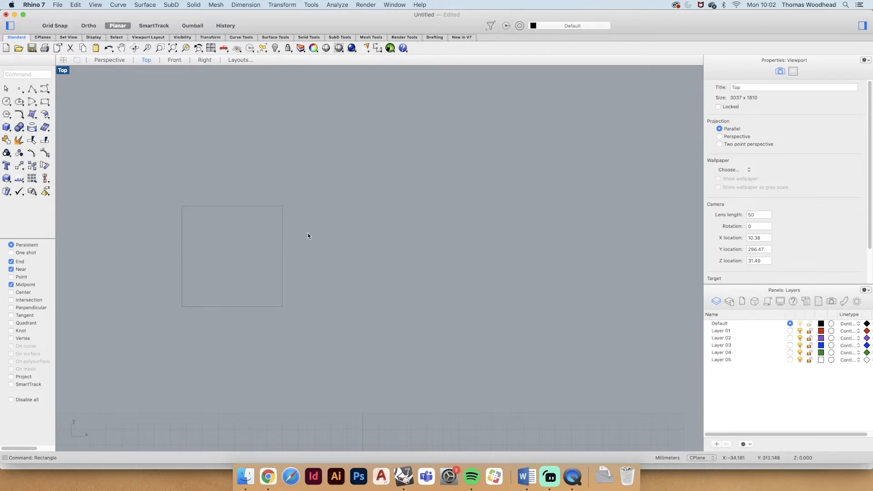
- Copy the square four times horizontally from its upper-left corner to form a row of five squares
left_click_drag(308, 231, 263, 247)
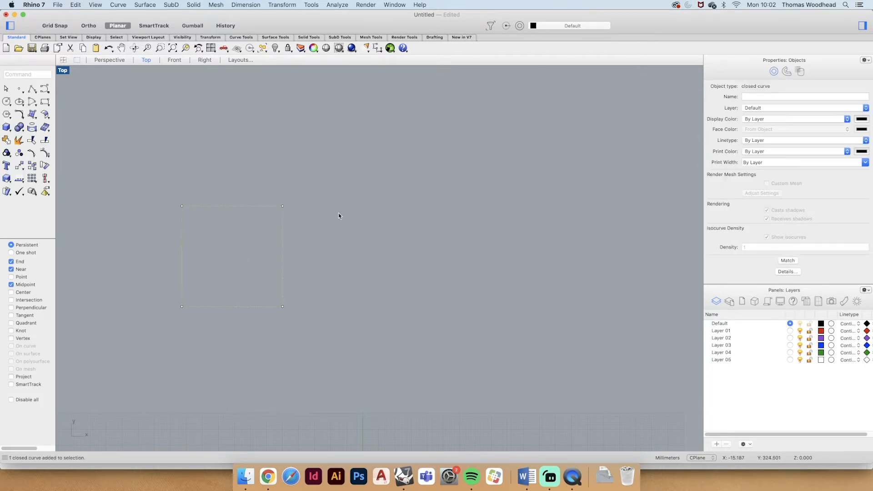
type("copy")
key("Return")
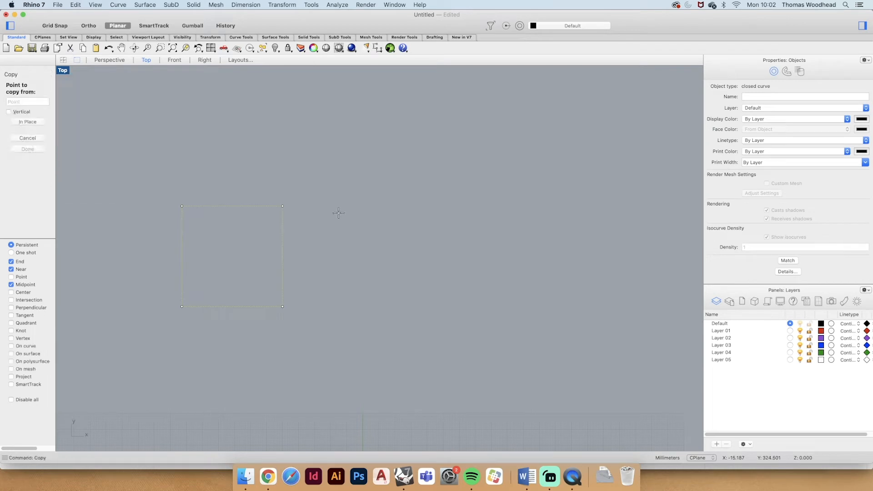
left_click(182, 206)
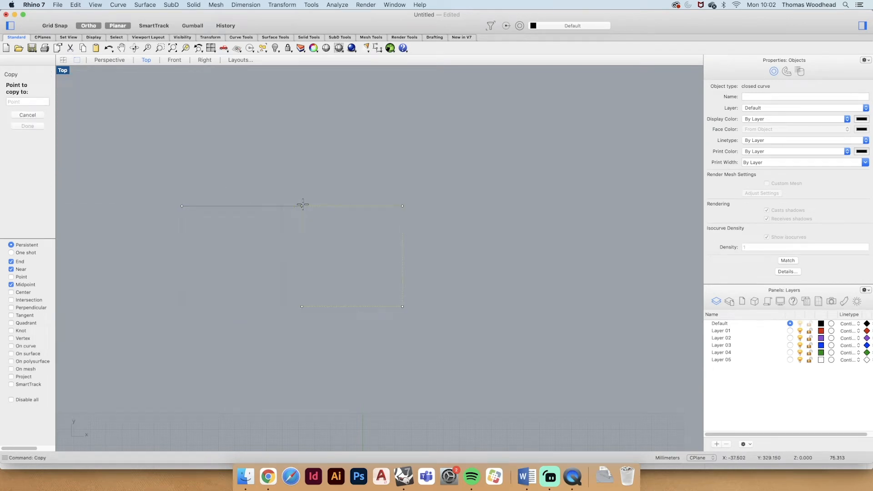
left_click(302, 206, "shift")
left_click(422, 206, "shift")
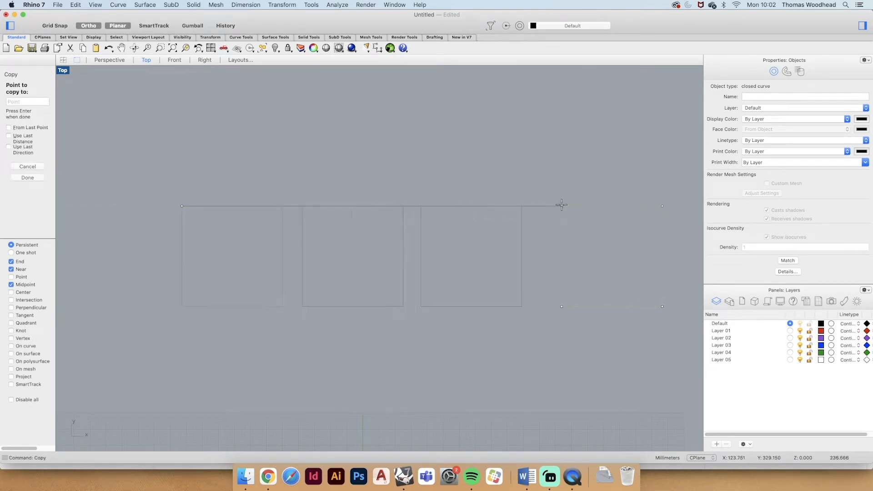
left_click(561, 206, "shift")
scroll(521, 221, "down", 3)
key("shift")
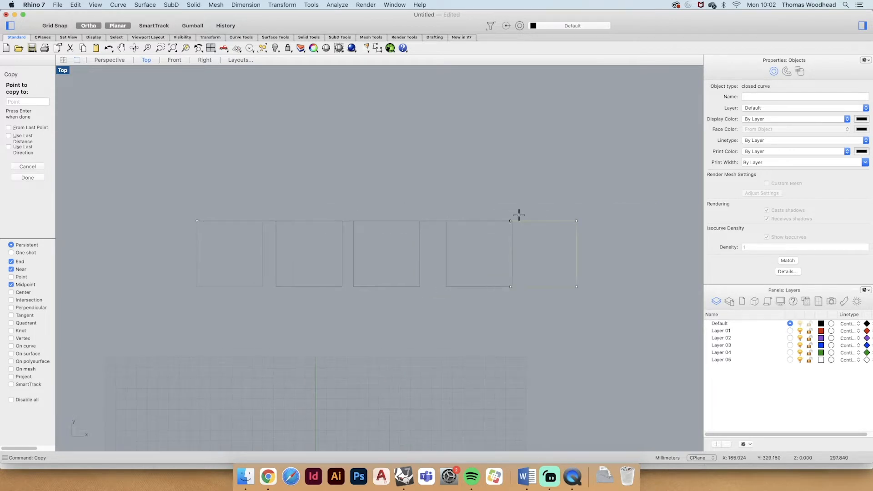
left_click(526, 220, "shift")
key("Return")
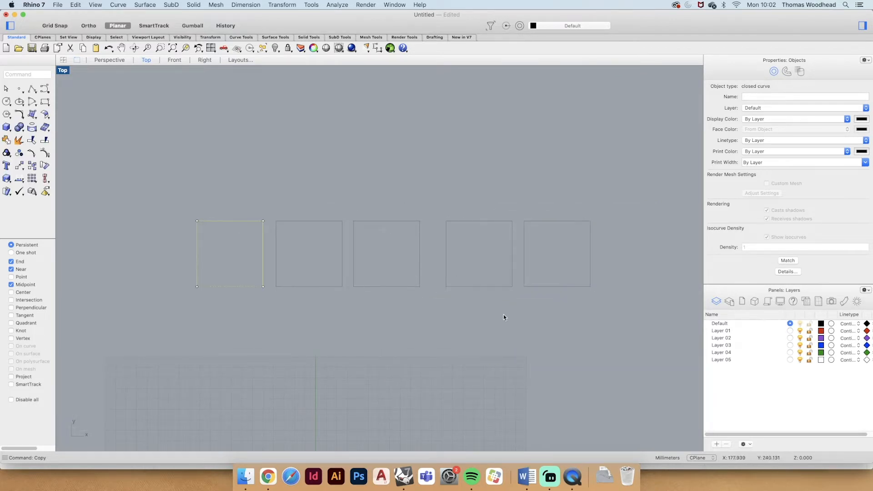
- Move the last two squares of the row about 12.5 mm left to even out the spacing
left_click(503, 315)
scroll(425, 254, "up", 2)
scroll(426, 254, "right", 2)
left_click_drag(567, 238, 497, 255)
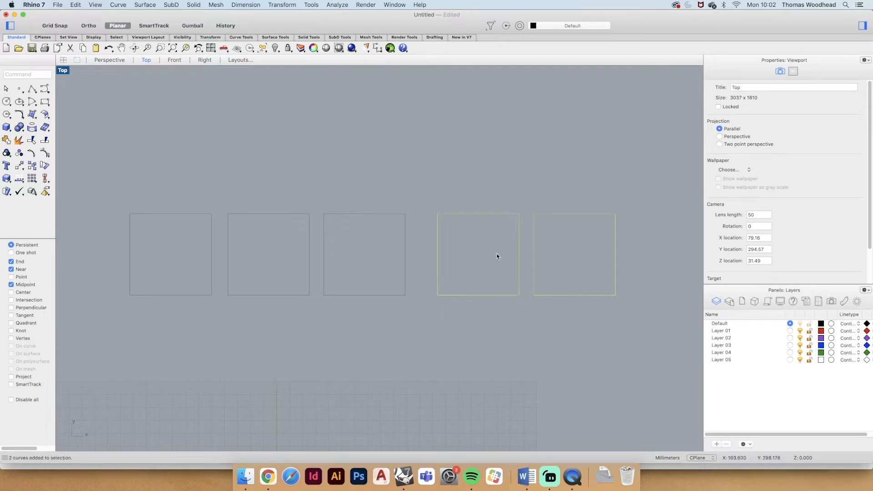
type("move")
key("Return")
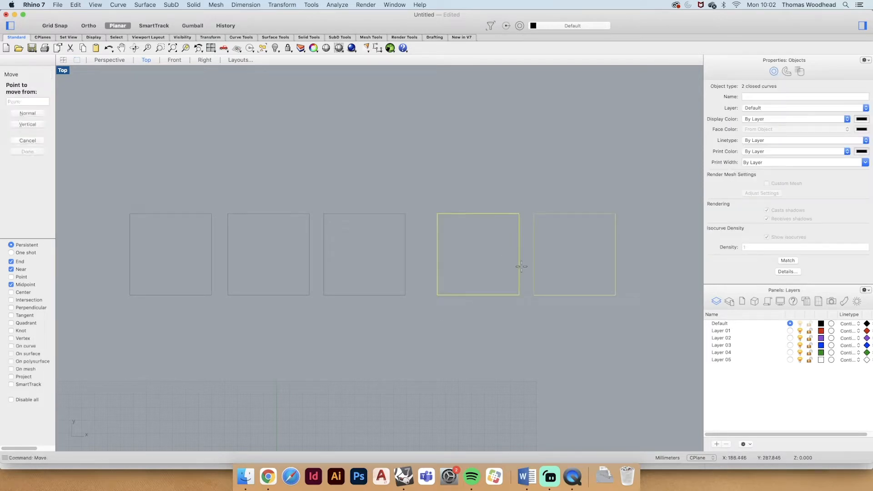
left_click(437, 214)
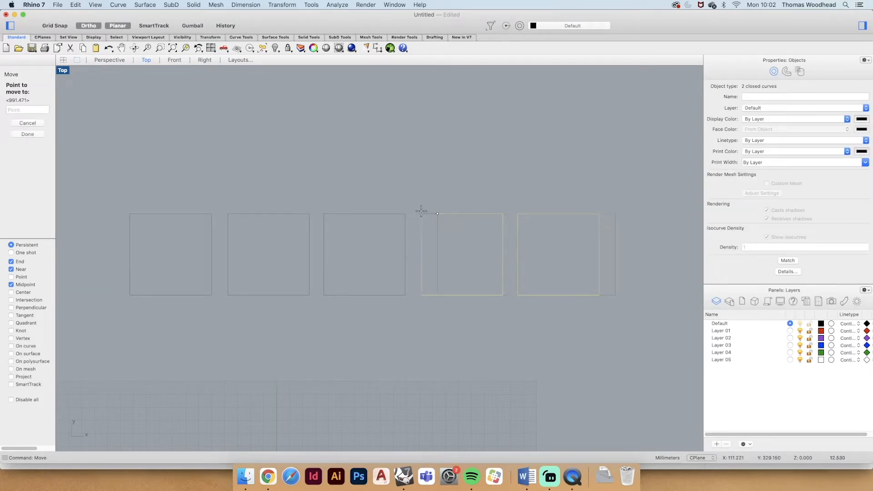
left_click(422, 214)
left_click(450, 334)
scroll(400, 278, "up", 2)
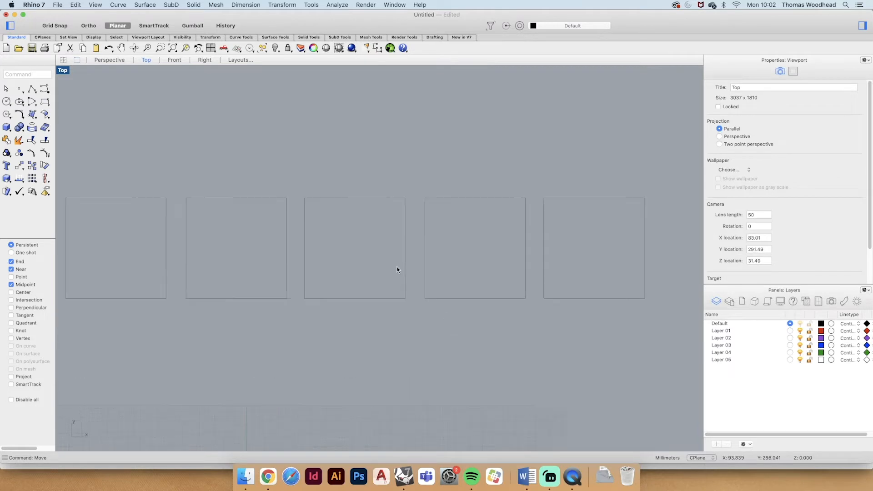
- Enlarge the Layers panel and highlight the Default layer to point it out
right_click_drag(399, 267, 408, 267)
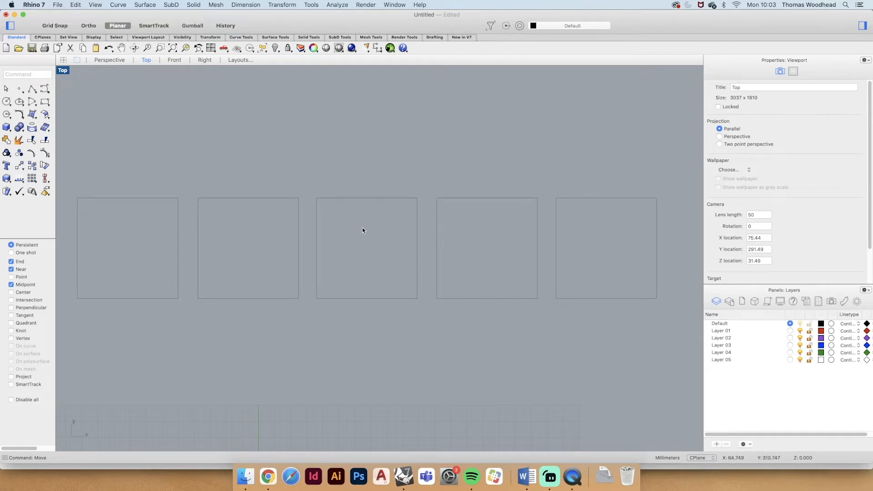
left_click_drag(766, 284, 756, 171)
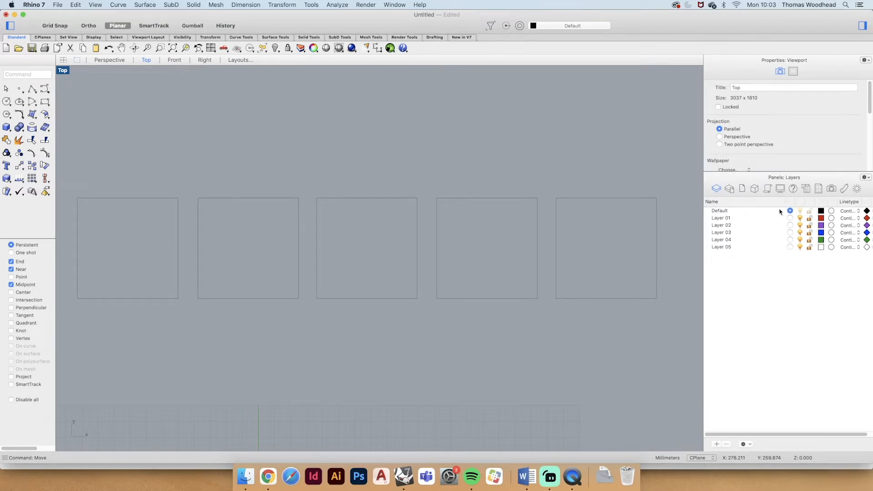
left_click(739, 211)
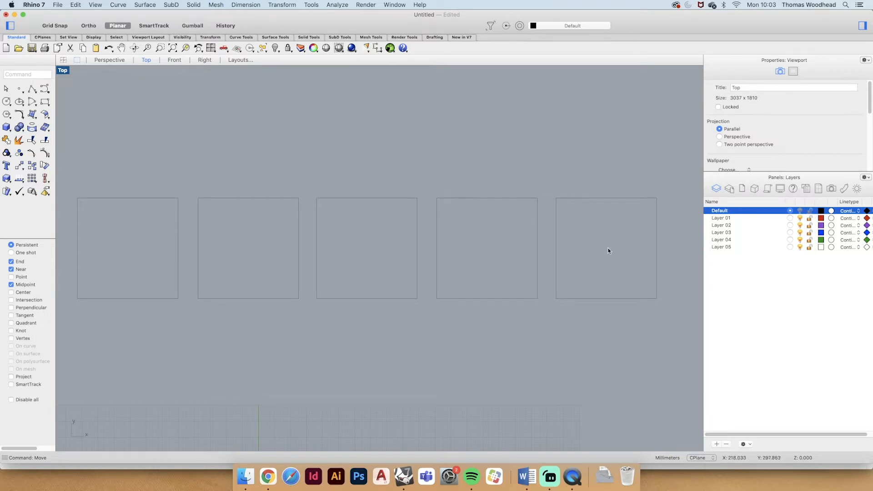
left_click(784, 286)
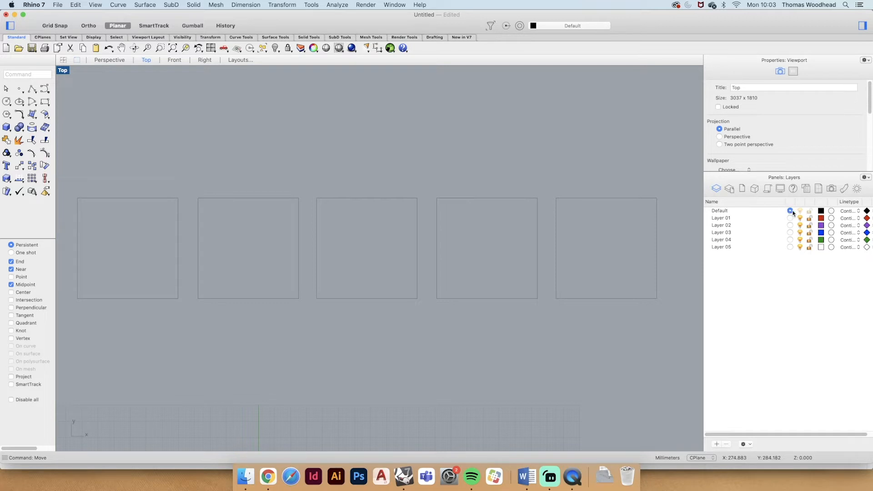
left_click(732, 212)
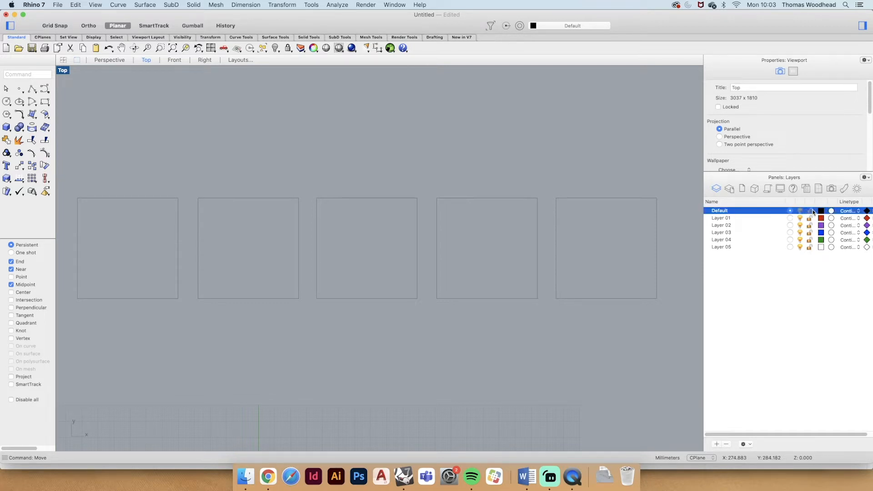
left_click(633, 121)
left_click(797, 302)
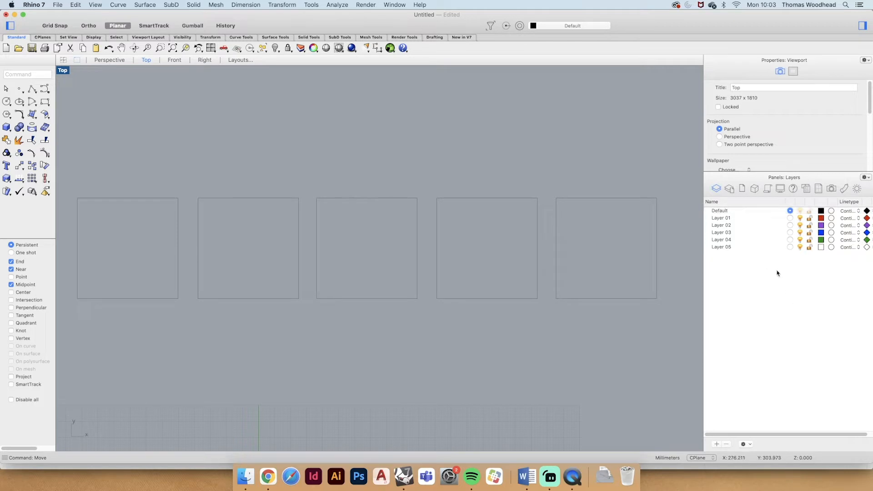
- Make Layer 01 the current layer and draw a smaller square on it above the row of squares
left_click(790, 218)
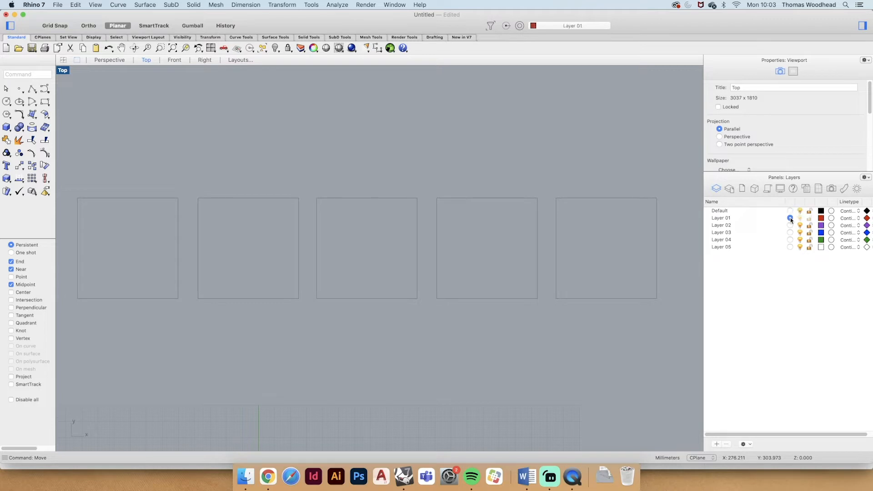
left_click(730, 219)
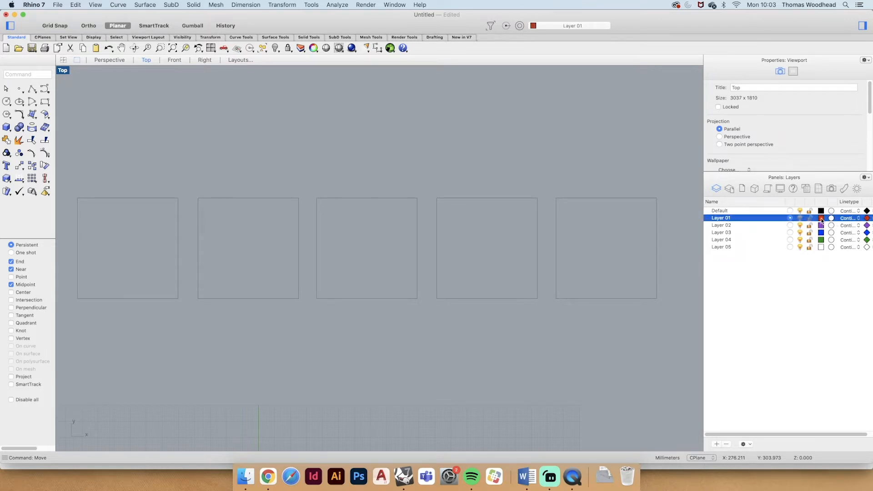
left_click(782, 299)
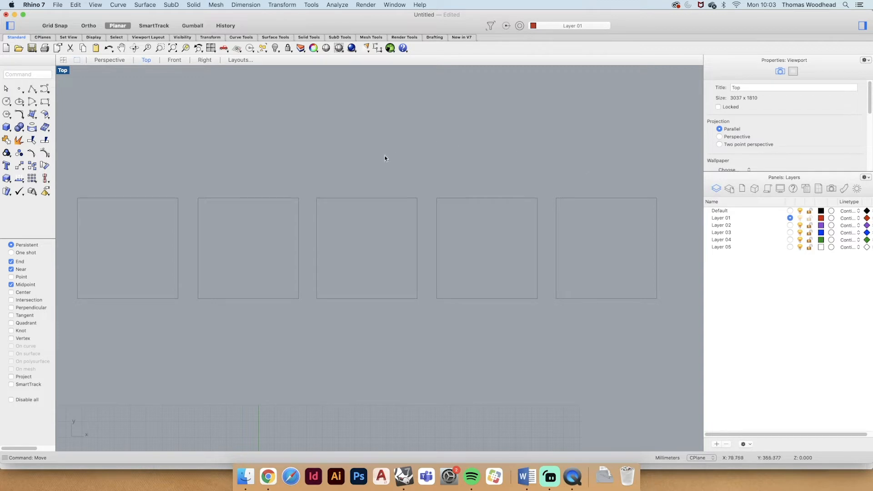
type("rec")
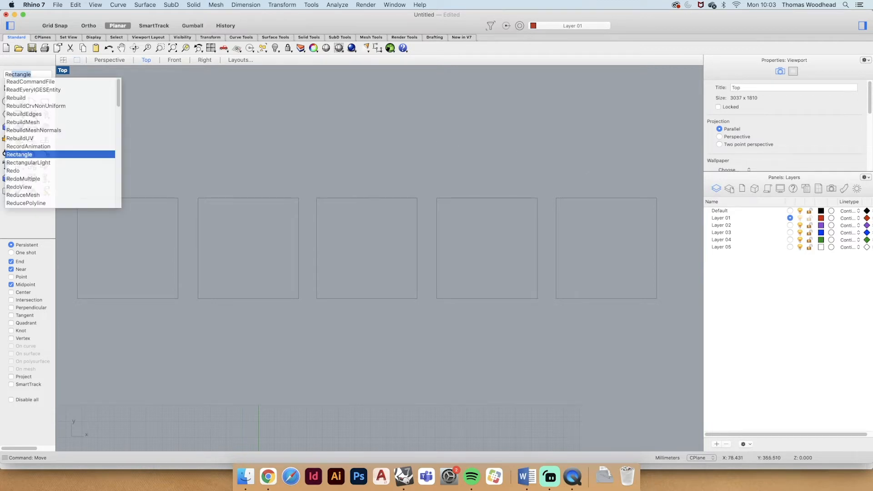
key("Return")
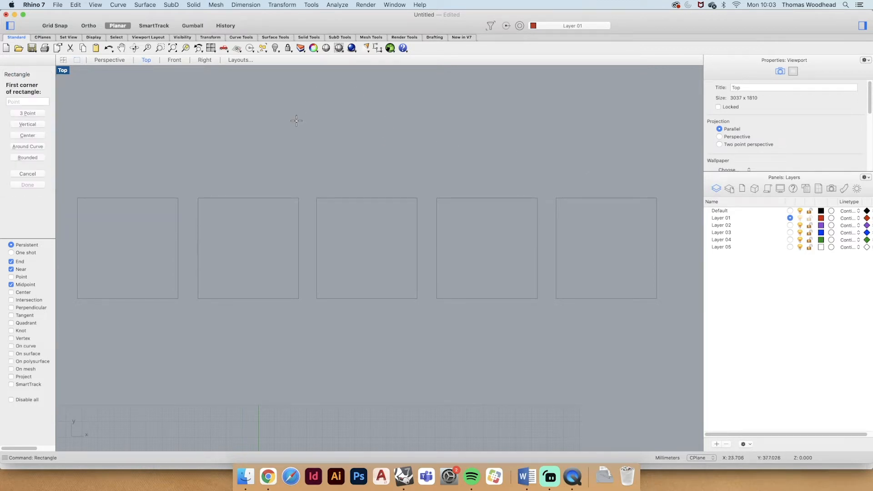
left_click(271, 97)
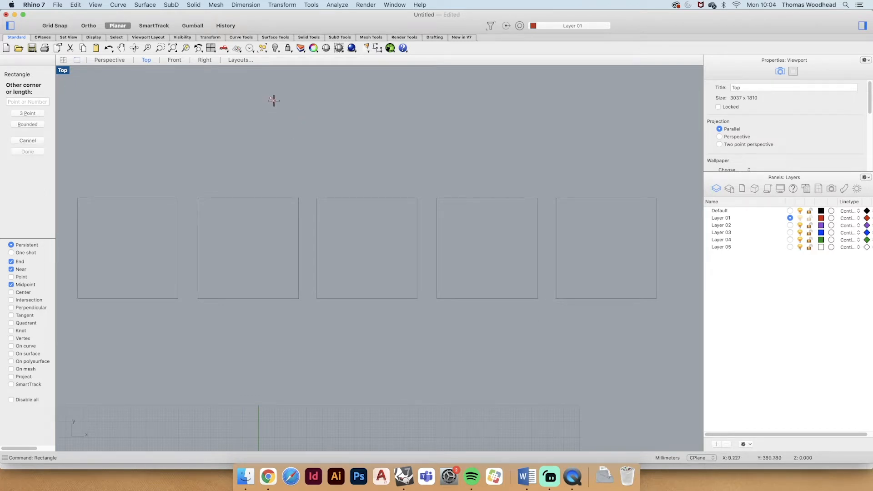
left_click(344, 148)
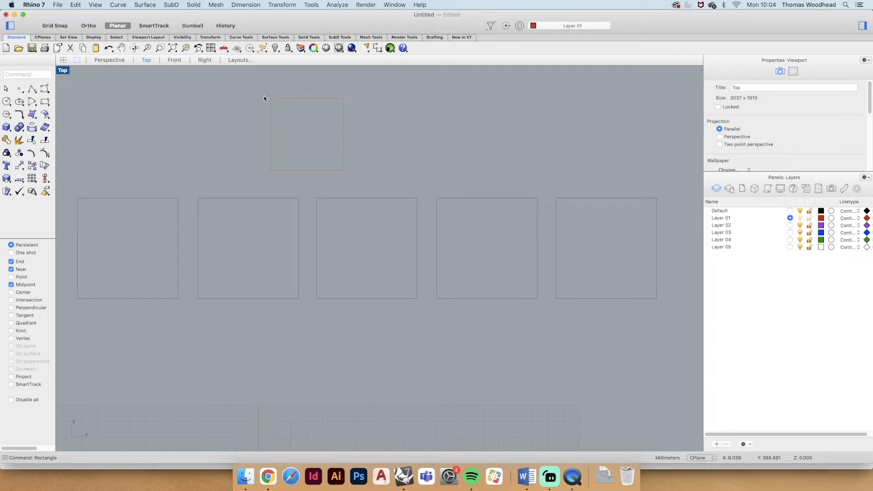
- Reposition the red Layer 01 square so it sits above the middle square of the row
left_click_drag(295, 99, 363, 100)
left_click(382, 98)
left_click(392, 120)
right_click_drag(402, 104, 394, 116)
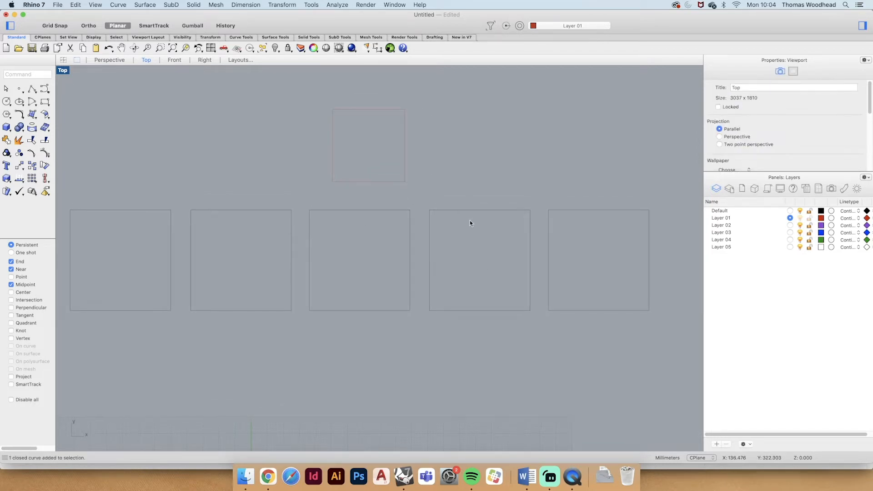
- Make Layer 02 the current layer and draw a square to the left of the red one
left_click(790, 225)
type("recta")
key("Return")
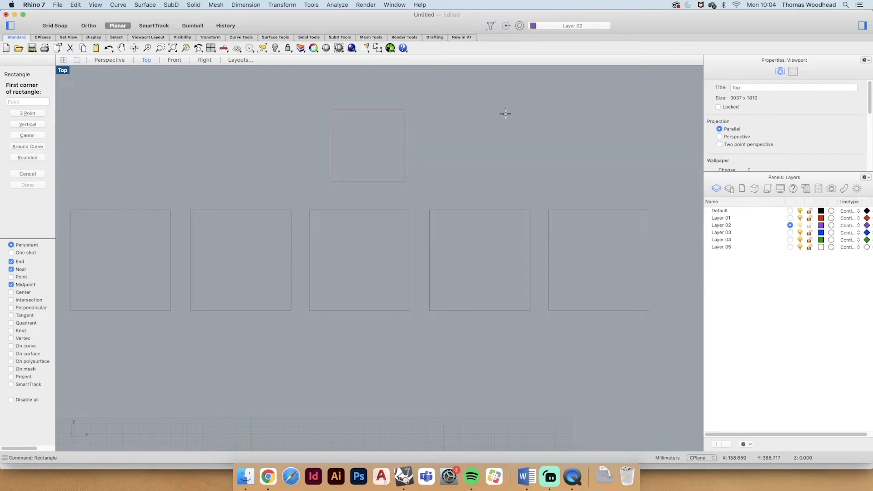
left_click(251, 103)
left_click(315, 167)
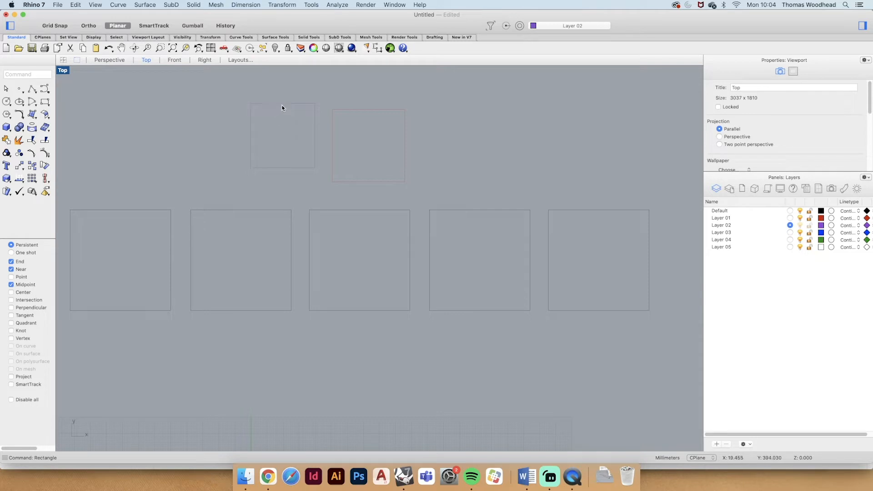
- Make Layer 03 the current layer and draw a square to the right of the red one
left_click(790, 232)
type("recta")
key("Return")
left_click(426, 111)
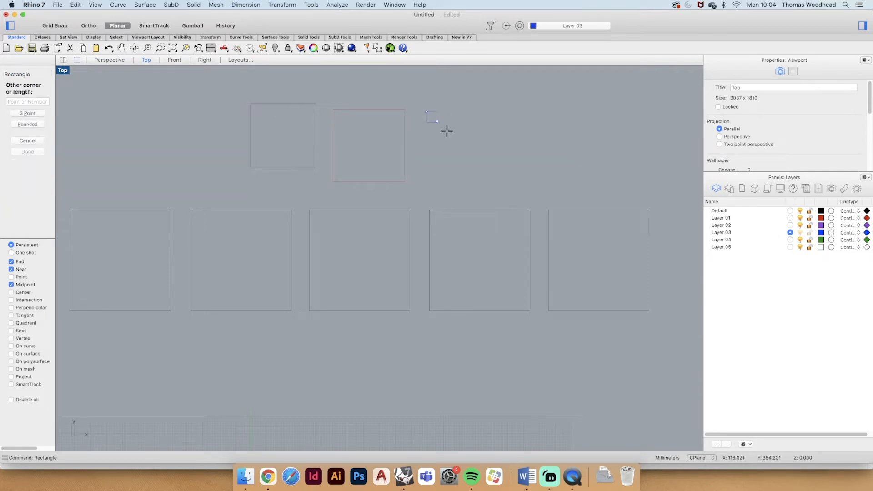
left_click(498, 183)
- Make Layer 04 the current layer and draw a square to the left of the Layer 02 square
left_click(789, 240)
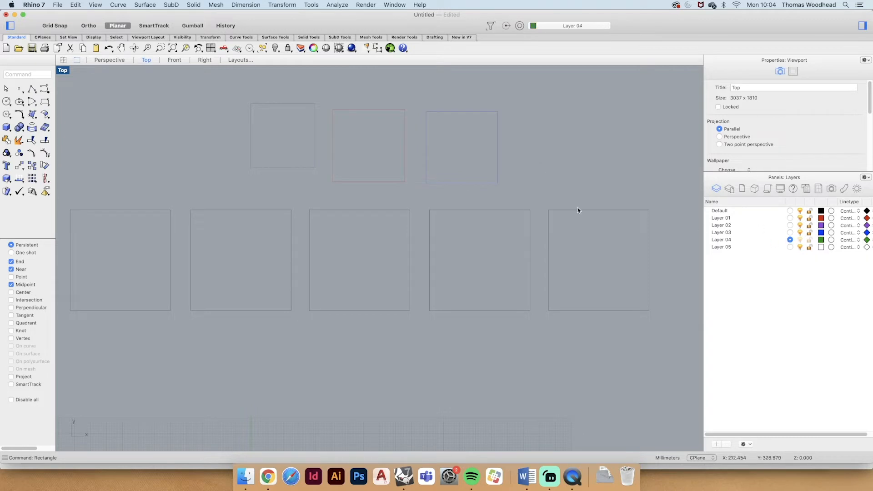
type("recta")
key("Return")
left_click(149, 110)
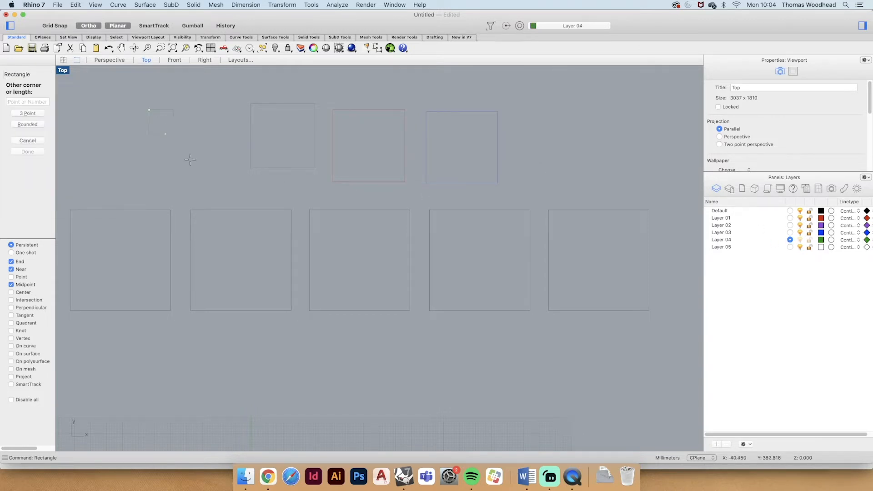
left_click(215, 176)
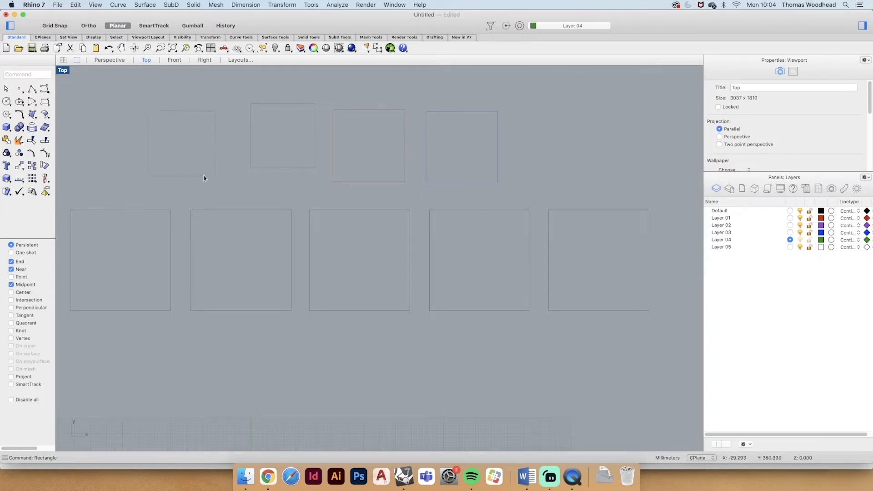
- Make Layer 05 the current layer, draw a square right of the Layer 03 square and shift it slightly up and left
left_click(790, 247)
type("recta")
key("Return")
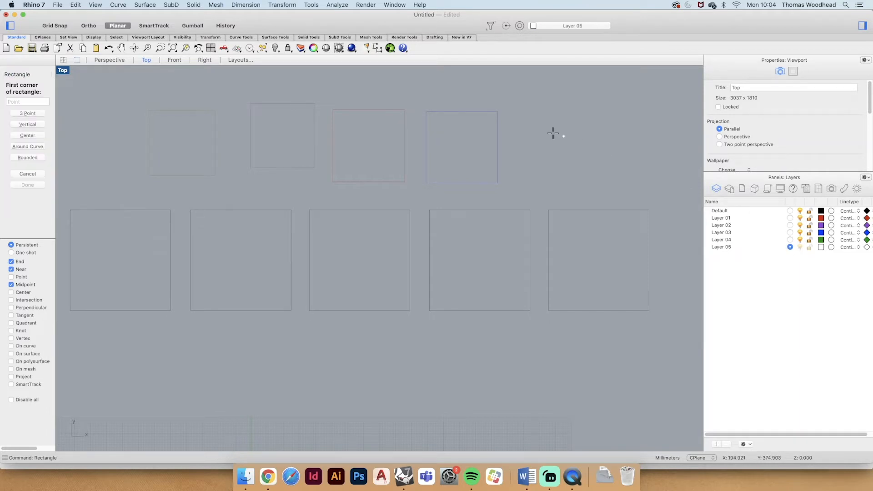
left_click(524, 112)
left_click(611, 199)
left_click_drag(610, 171, 602, 157)
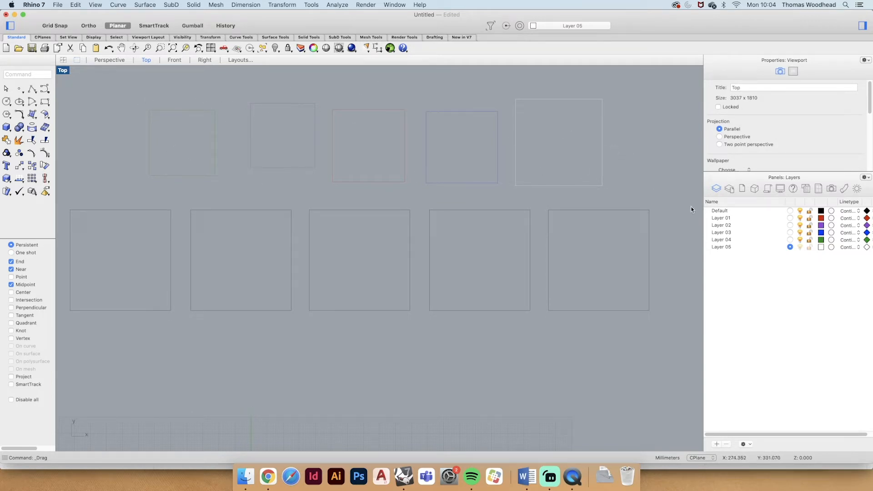
- Make Layer 01 the current layer and delete the upper row of five coloured-layer squares
left_click(790, 217)
left_click_drag(638, 122, 185, 146)
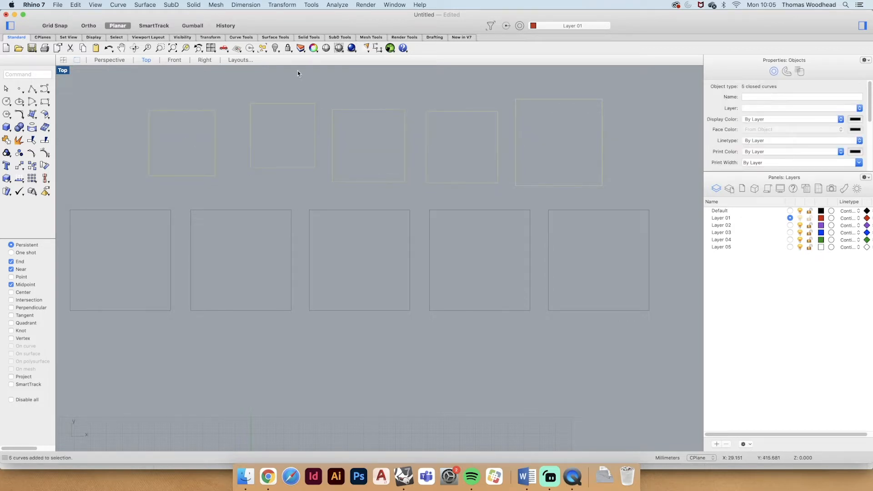
key("Delete")
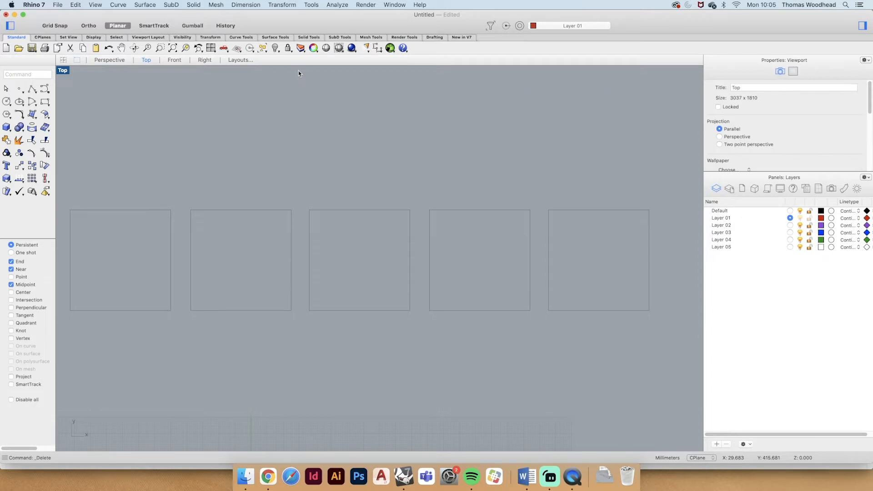
right_click_drag(299, 97, 314, 91)
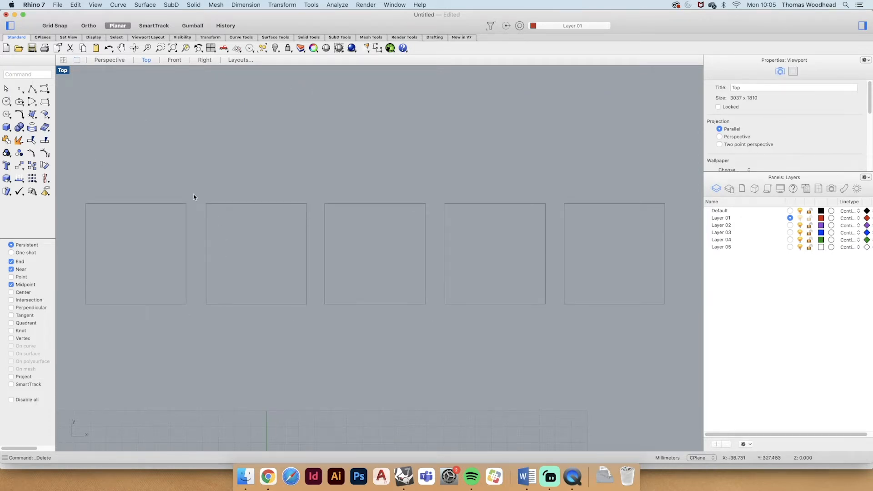
- Move the leftmost square of the remaining row onto Layer 01
left_click(148, 204)
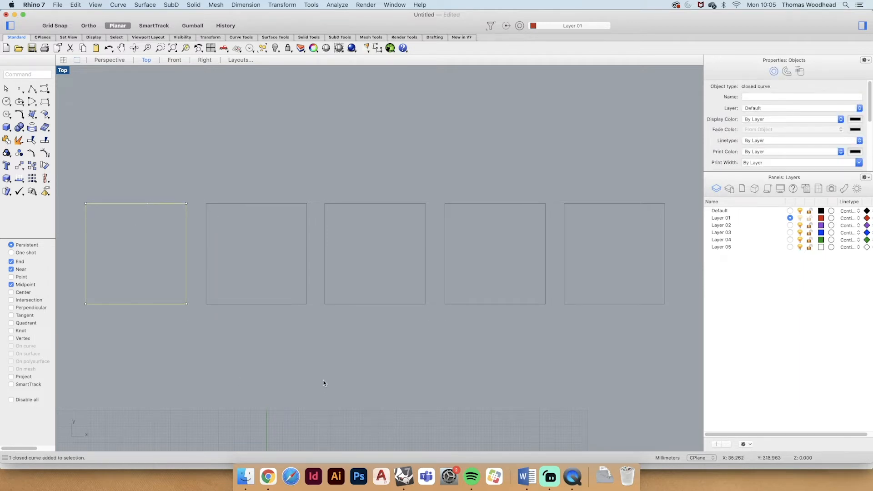
right_click(723, 220)
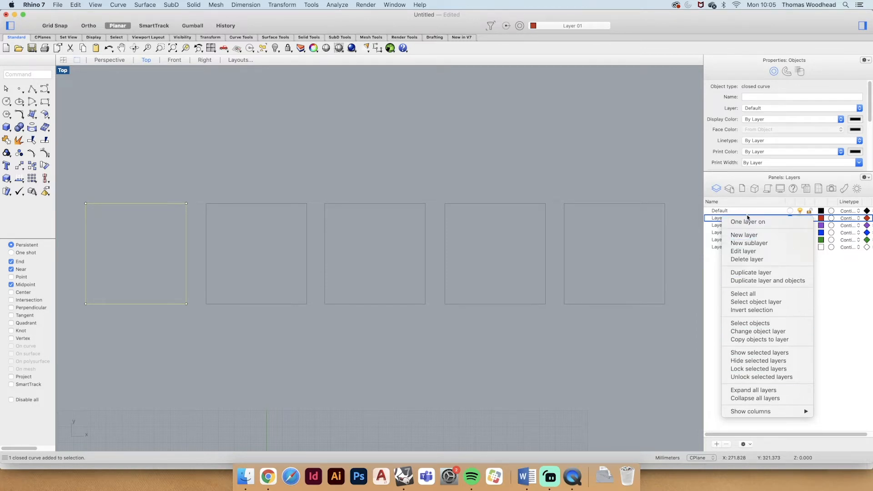
left_click(759, 332)
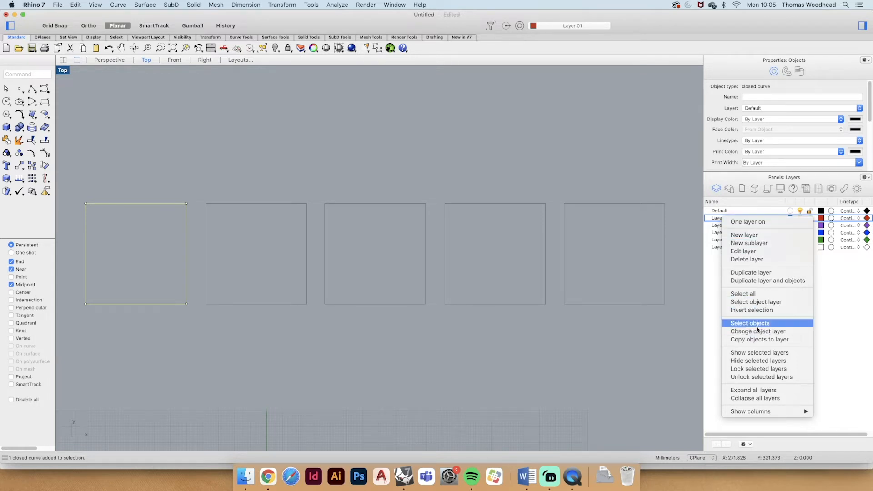
left_click(131, 203)
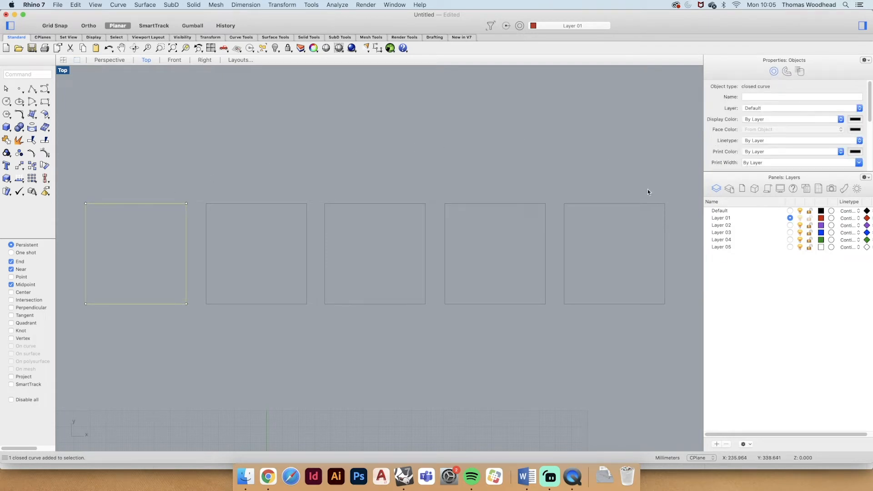
right_click(724, 219)
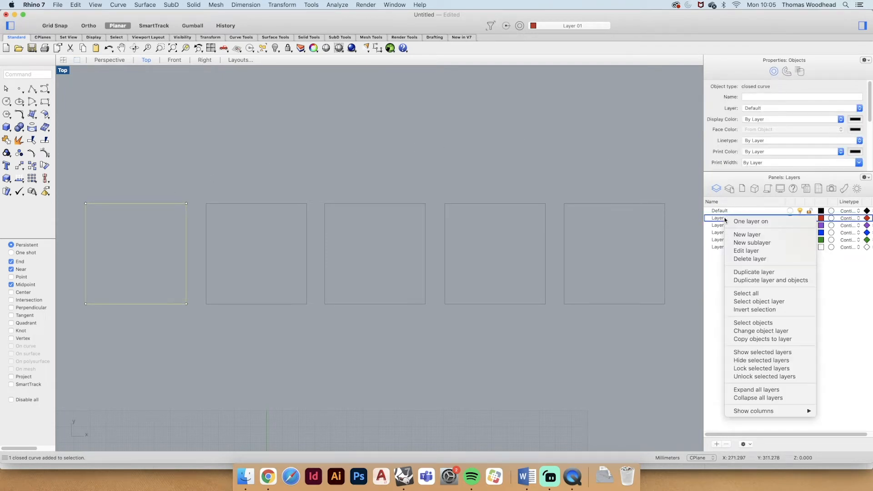
left_click(754, 336)
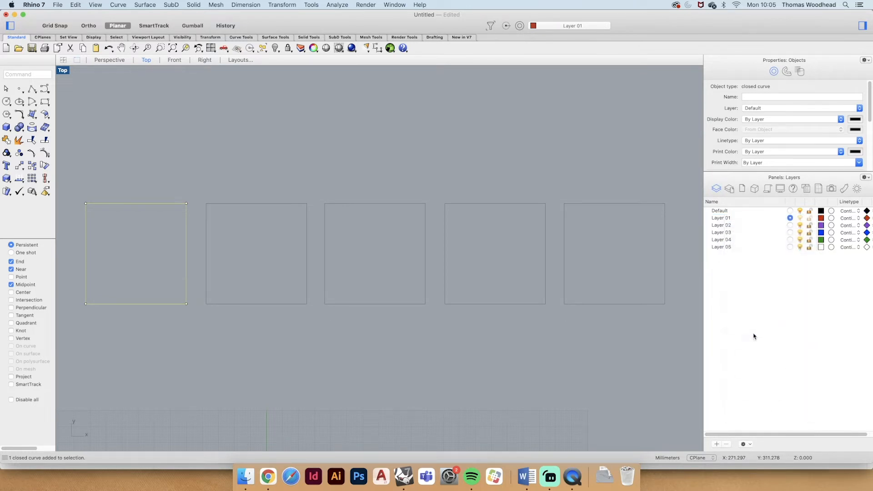
left_click(206, 108)
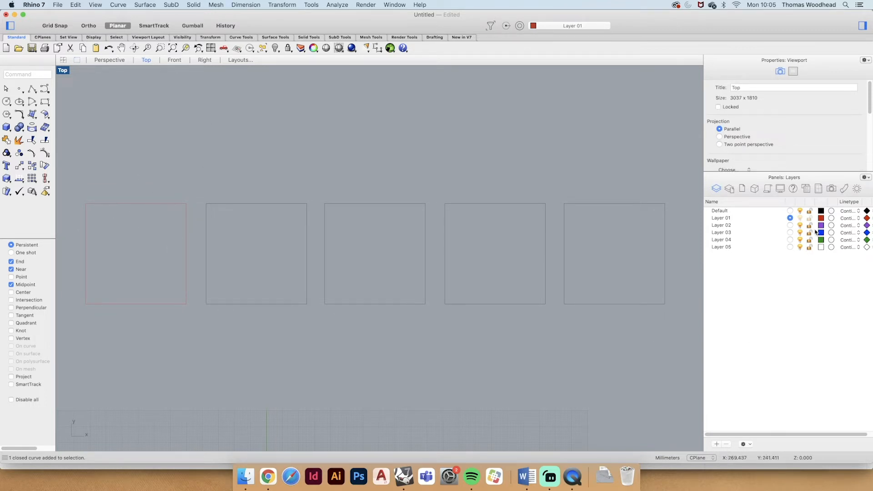
left_click(737, 218)
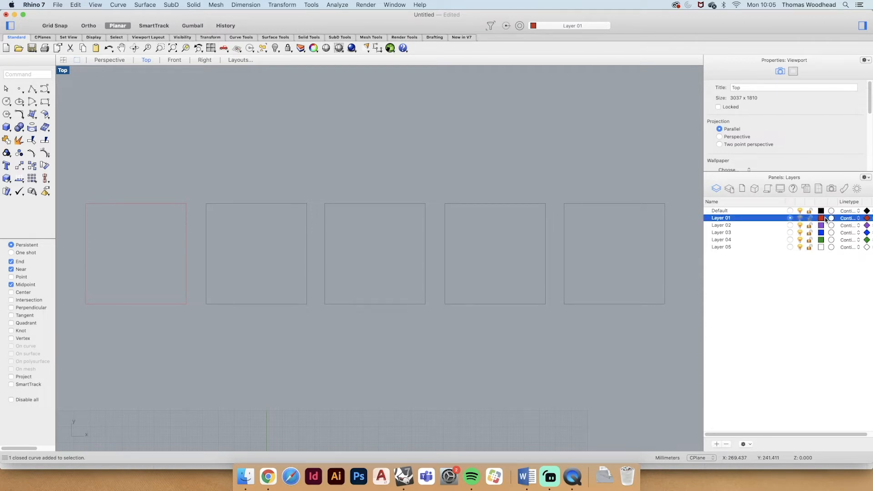
- Move the second square from the left onto Layer 01
left_click(261, 206)
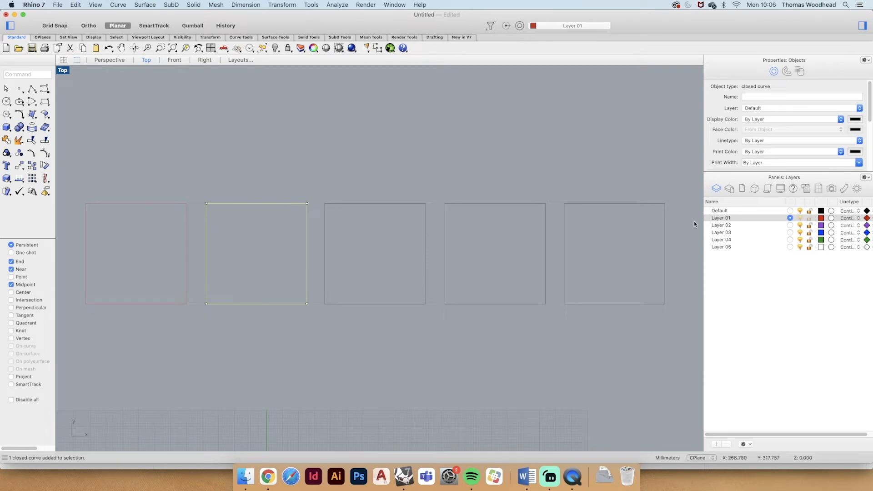
right_click(716, 218)
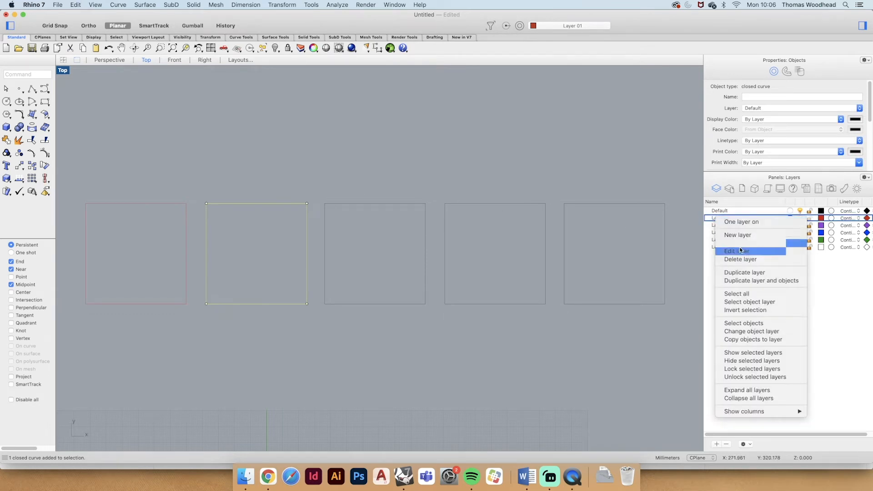
left_click(749, 331)
left_click(272, 137)
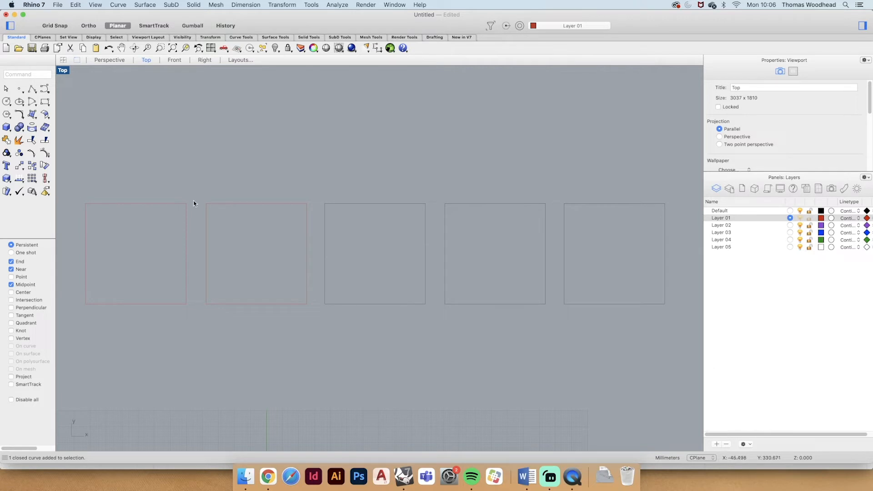
- Change the second square's layer to Layer 02
left_click(228, 204)
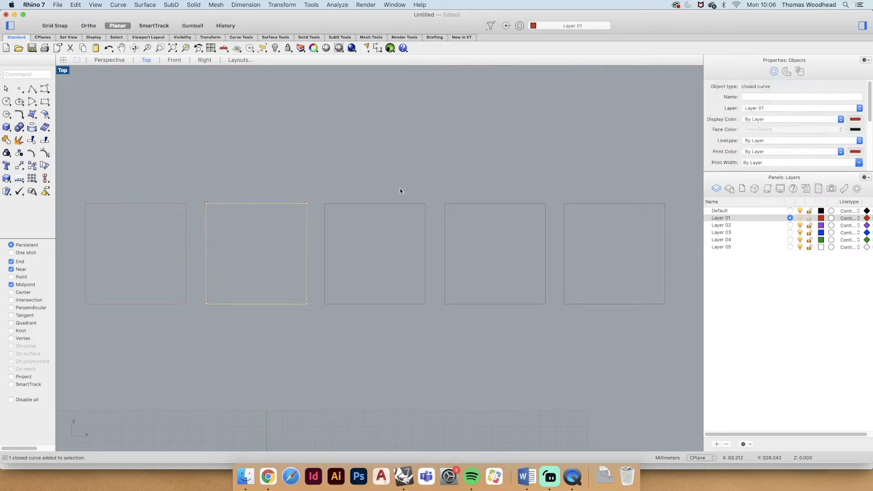
right_click(730, 226)
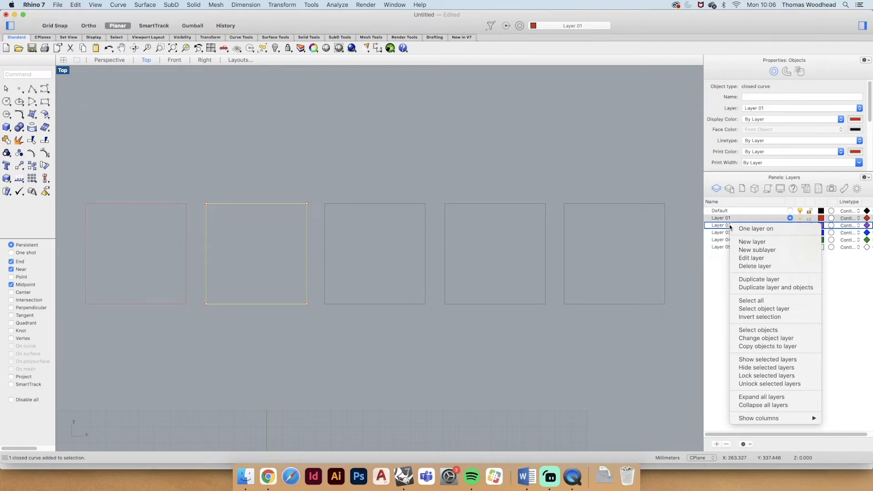
left_click(751, 338)
left_click(393, 118)
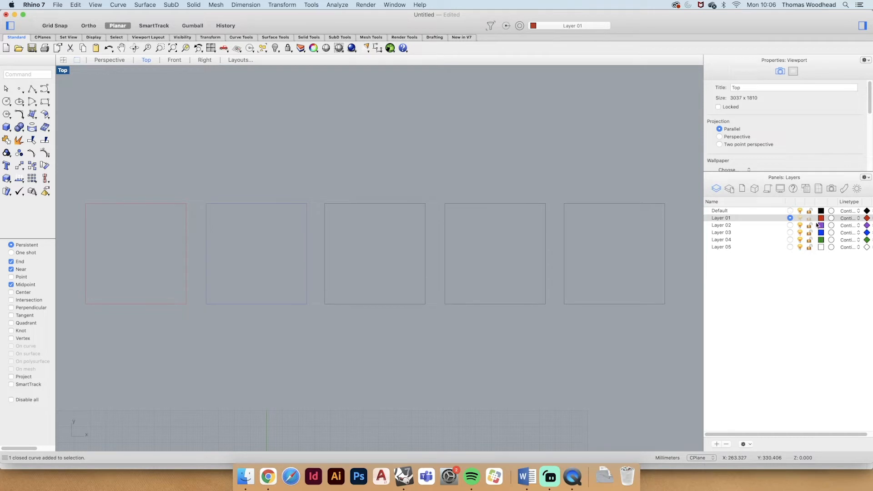
left_click(733, 226)
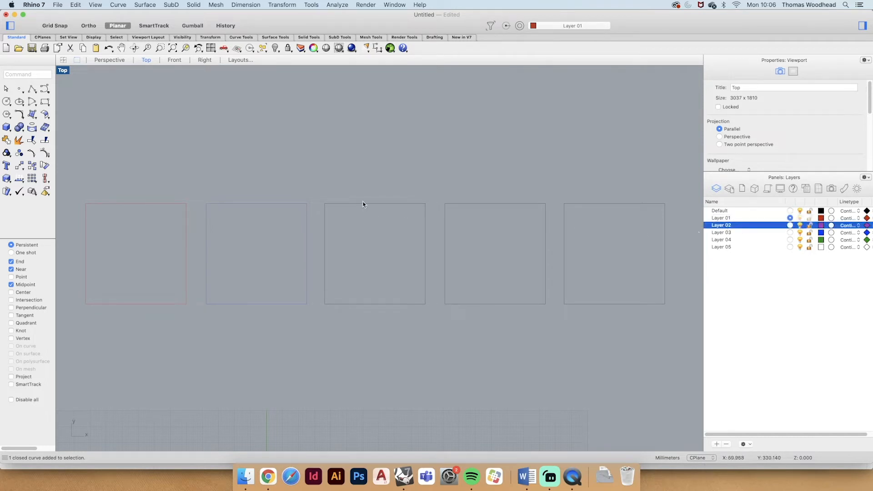
- Move the third, middle square of the row onto Layer 03
left_click(362, 203)
right_click(723, 233)
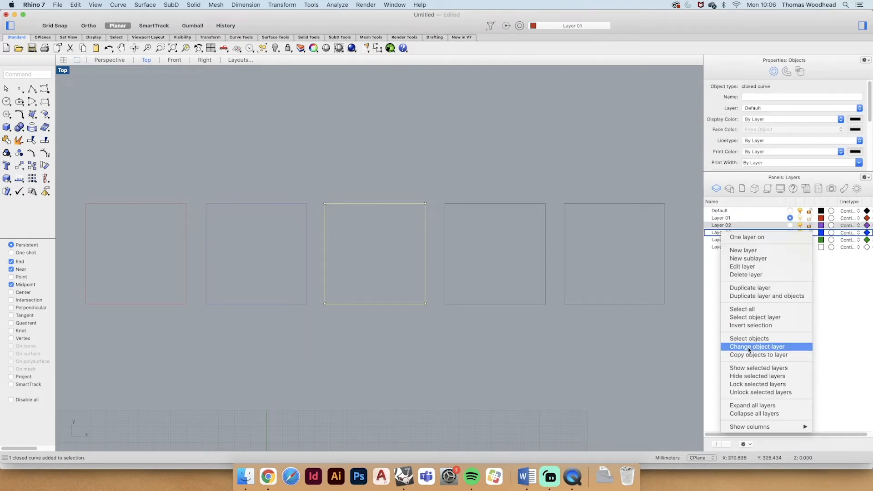
left_click(749, 347)
- Move the fourth square from the left onto Layer 03
left_click(502, 204)
right_click(736, 233)
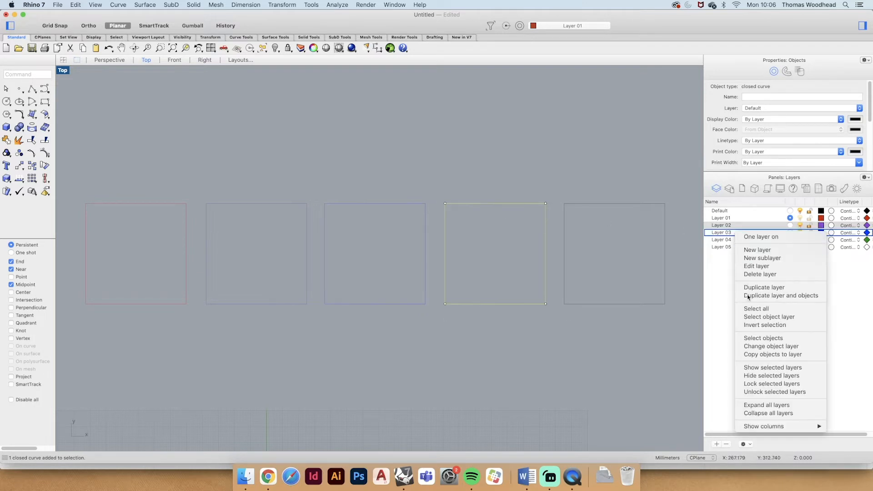
left_click(761, 346)
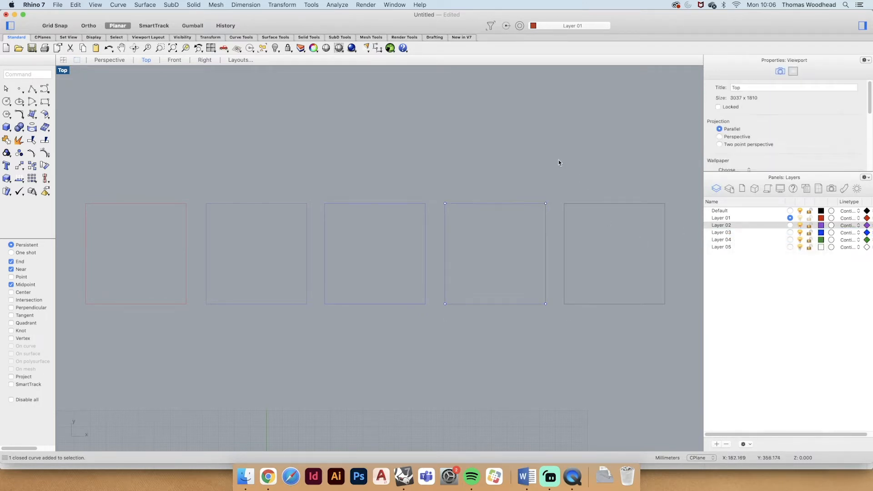
- Move the fourth square onto Layer 04 and the fifth, rightmost square onto Layer 05
left_click(476, 204)
right_click(732, 240)
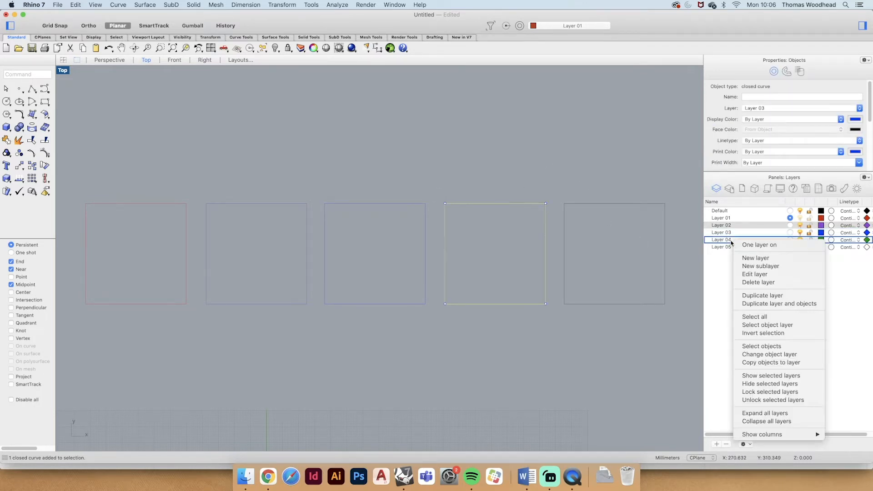
left_click(770, 355)
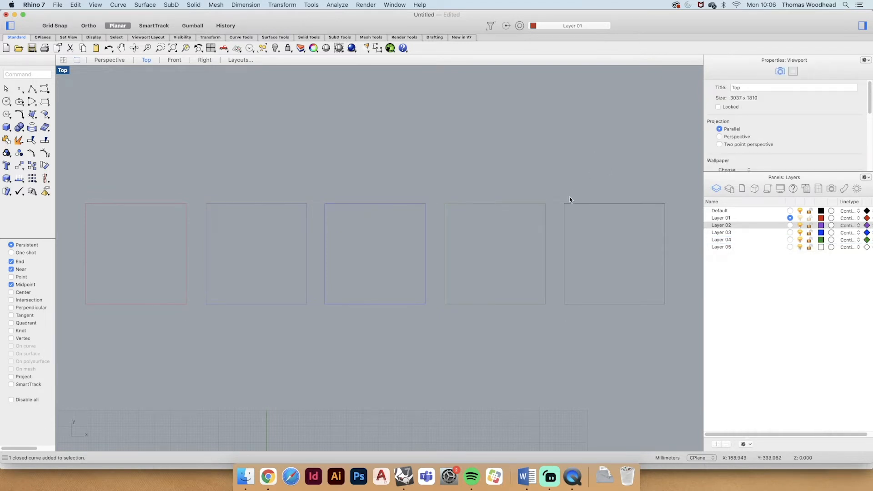
left_click(595, 204)
right_click(723, 248)
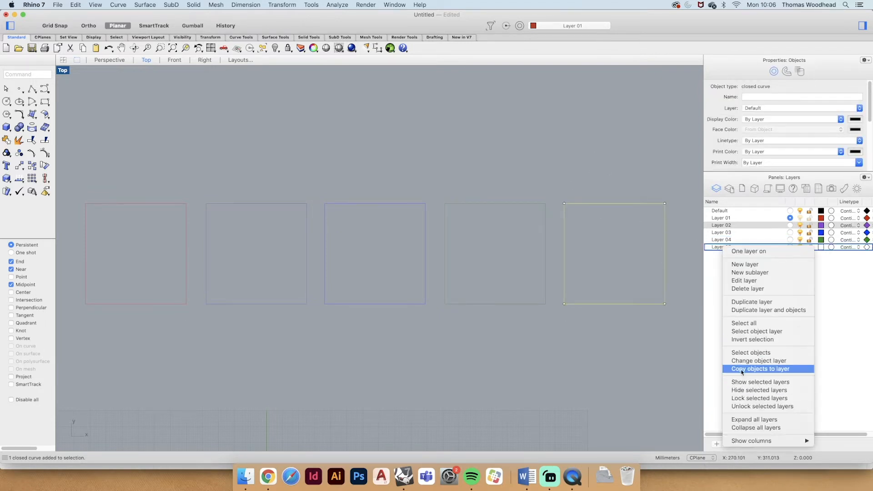
left_click(759, 360)
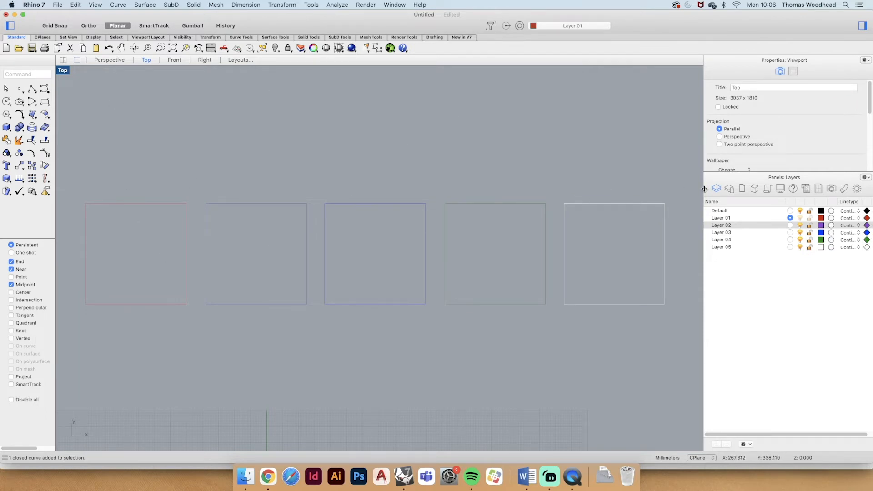
- Make Default the current layer and lock Layer 01
left_click(752, 212)
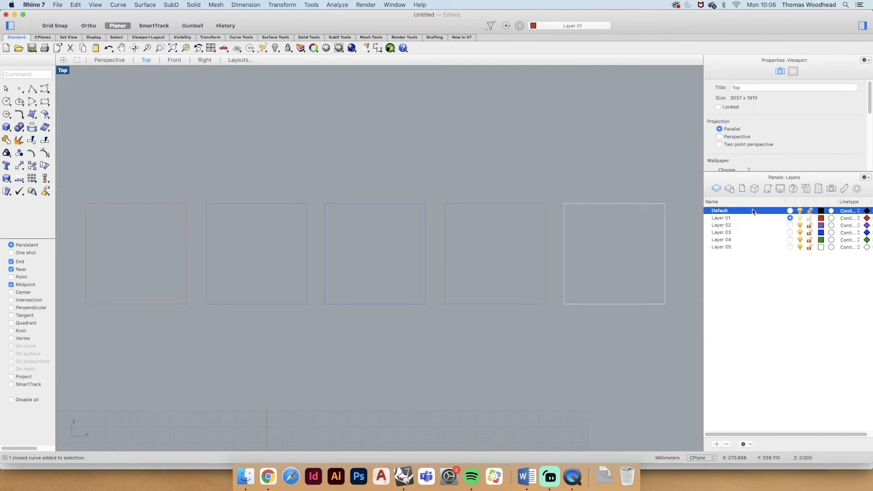
left_click(790, 211)
left_click(746, 219)
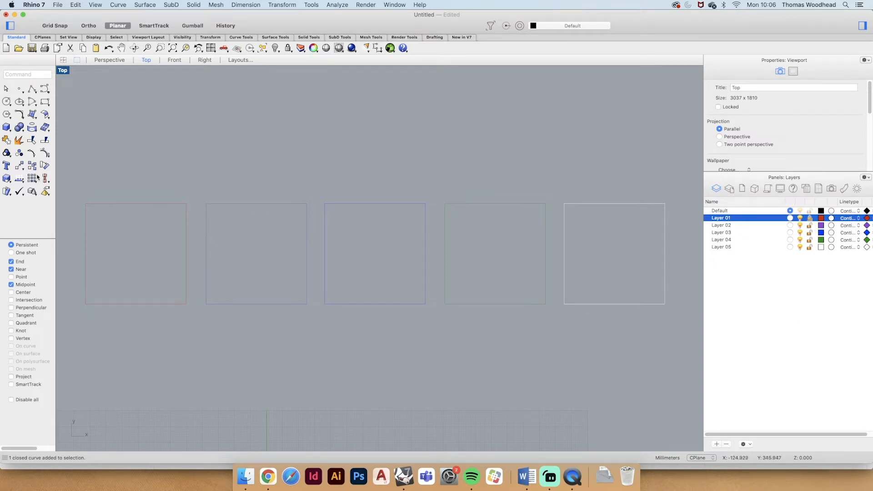
- Try to select the locked red square on Layer 01 with repeated selection windows
left_click(128, 172)
left_click_drag(157, 330, 146, 275)
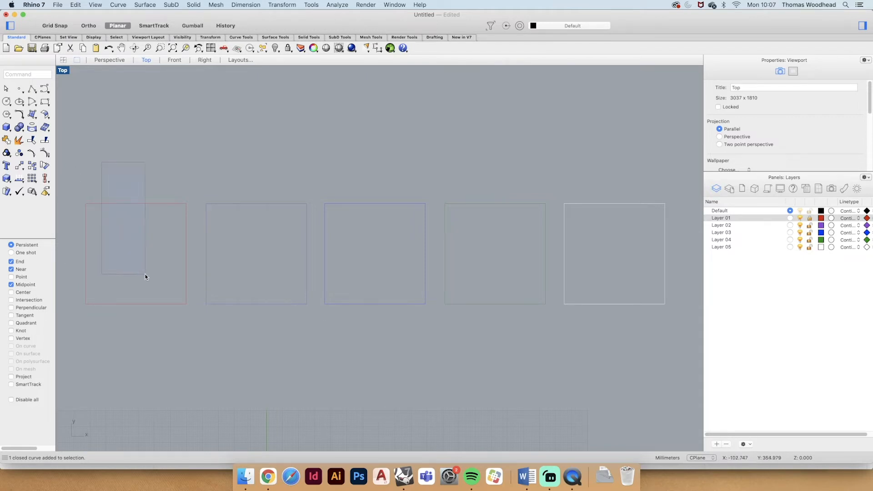
left_click_drag(148, 179, 107, 268)
left_click_drag(106, 168, 64, 274)
left_click_drag(160, 174, 111, 271)
left_click_drag(159, 152, 150, 235)
- Test the Layer 01 lock with crossing selections over the whole row of squares and clear the selection
left_click_drag(612, 130, 238, 302)
left_click(550, 350)
left_click_drag(134, 265, 134, 265)
left_click(647, 155)
left_click_drag(647, 155, 133, 239)
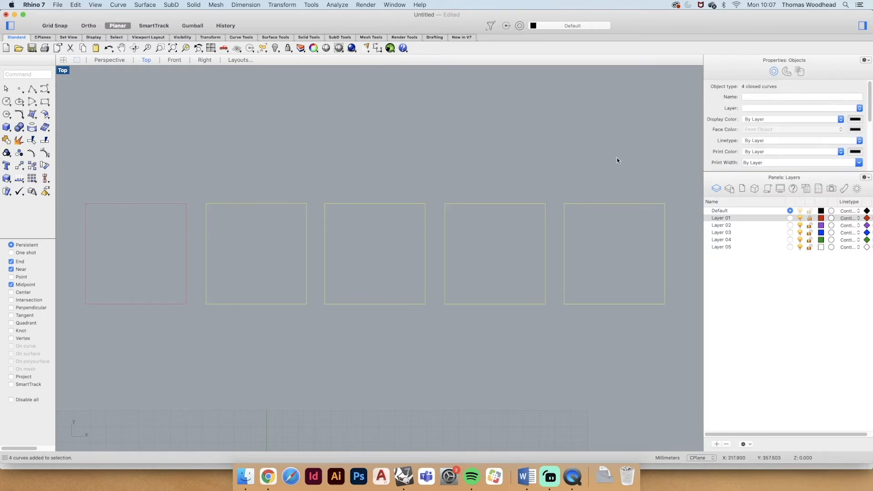
left_click_drag(617, 157, 91, 240)
left_click(321, 167)
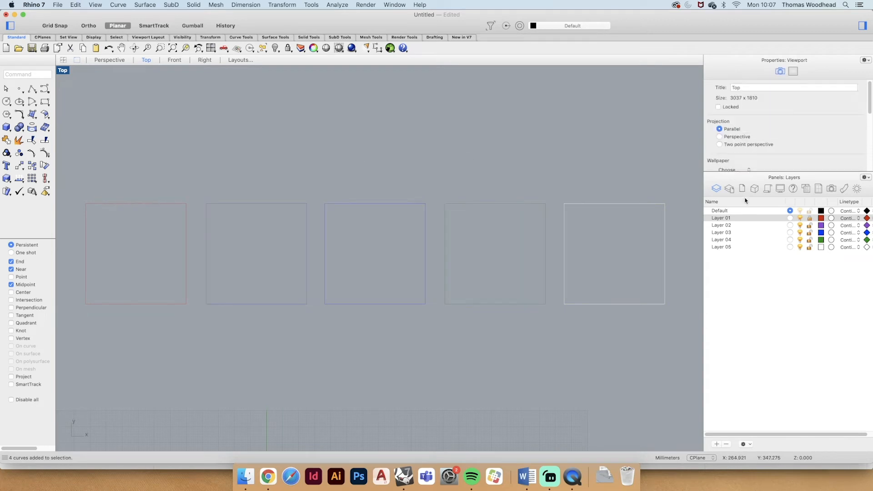
- Lock Layer 03 and Layer 05 as well and test the locks with crossing selections over the row
left_click(810, 233)
left_click(763, 233)
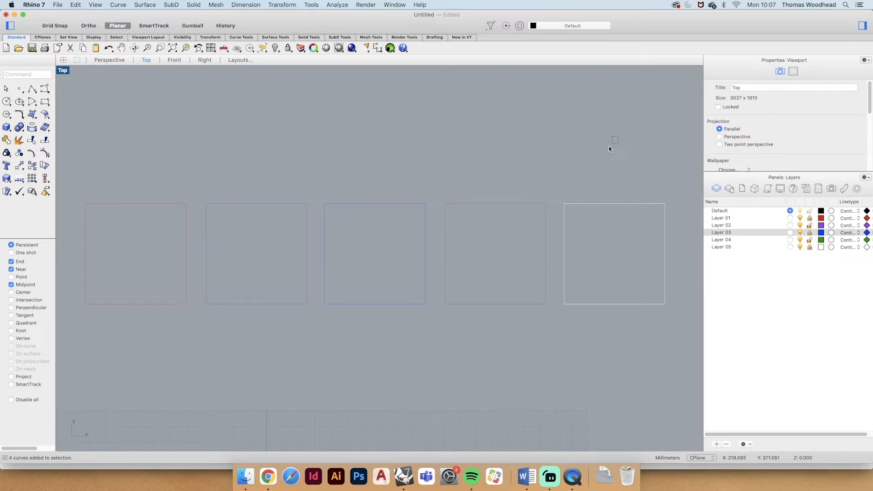
left_click_drag(618, 136, 107, 254)
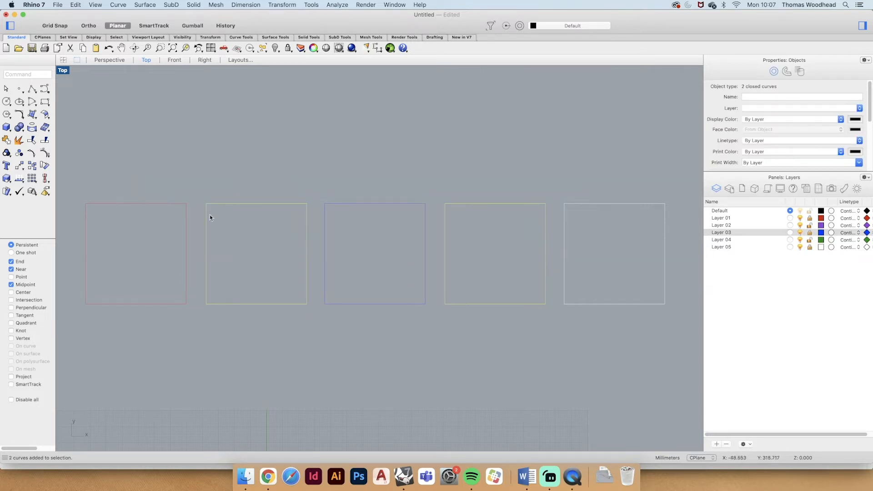
key("Escape")
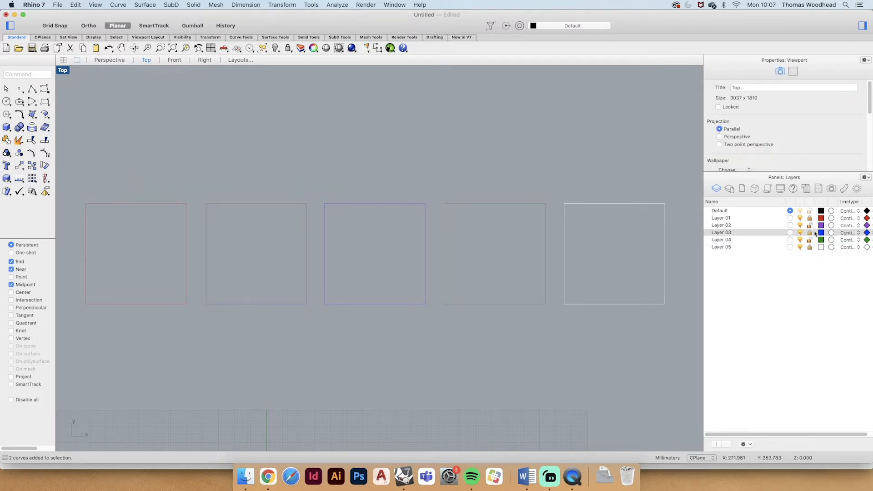
left_click_drag(511, 157, 268, 253)
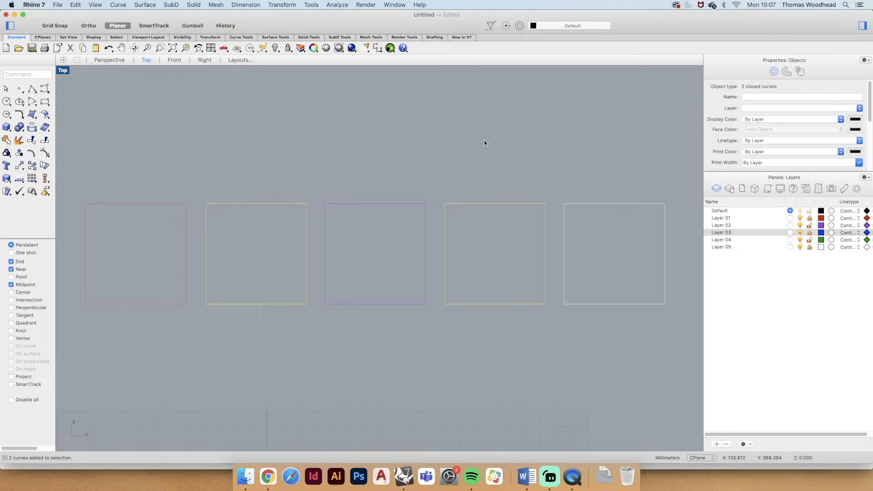
left_click_drag(484, 143, 273, 276)
left_click_drag(515, 164, 282, 276)
left_click_drag(572, 157, 259, 279)
- Unlock Layer 01, Layer 03 and Layer 05 and clear the selection
left_click(809, 220)
left_click(810, 233)
left_click(810, 248)
left_click(638, 163)
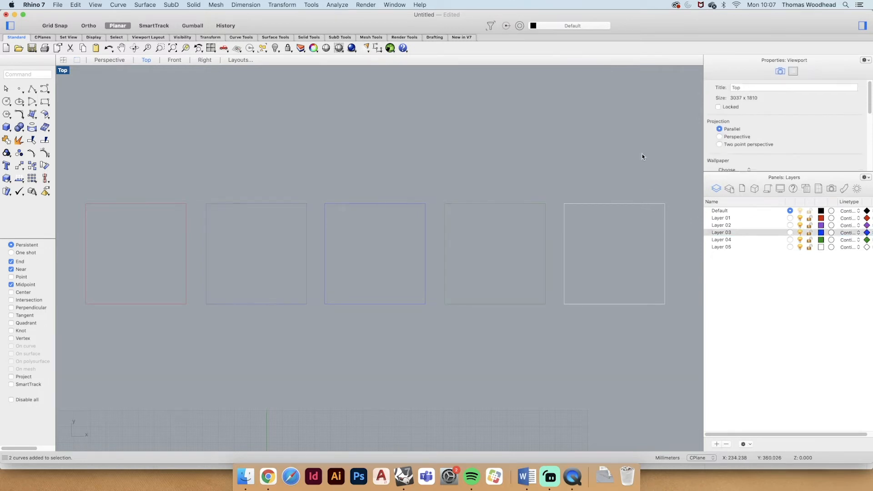
- Lock Layer 04 and test the lock with crossing selections over the whole row of squares, then clear the selection
left_click_drag(642, 156, 156, 253)
left_click_drag(647, 139, 96, 255)
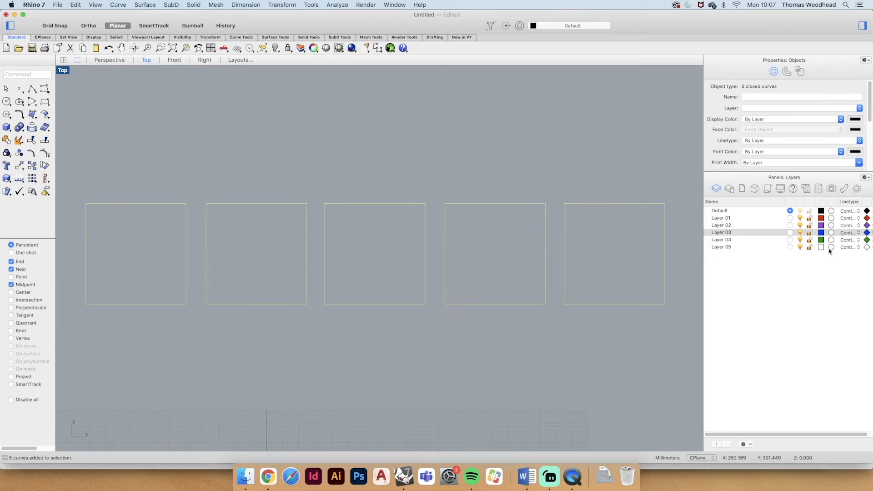
left_click(809, 240)
left_click(621, 140)
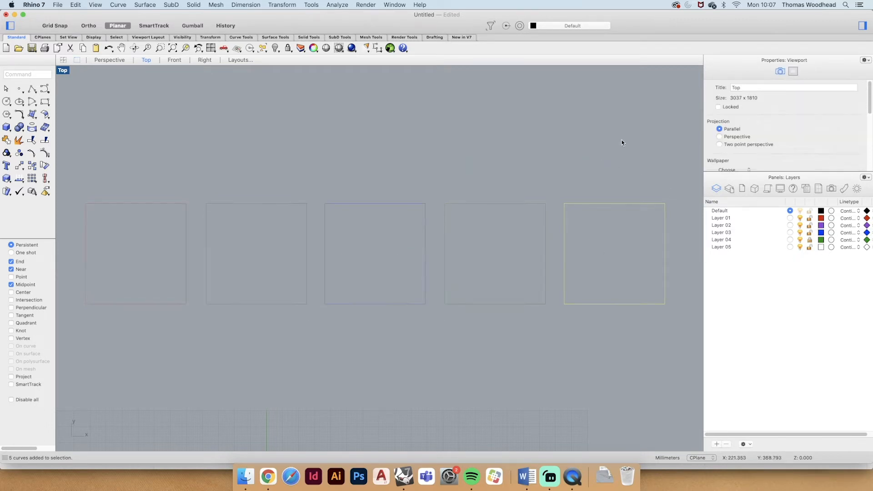
left_click_drag(621, 140, 169, 264)
left_click_drag(627, 157, 157, 261)
left_click(537, 266)
left_click(415, 335)
- Switch Layer 01 off and back on, and hide Layer 02 through Layer 05 so only the red square is displayed
left_click(799, 219)
left_click(800, 218)
left_click(800, 233)
left_click(800, 240)
left_click(800, 247)
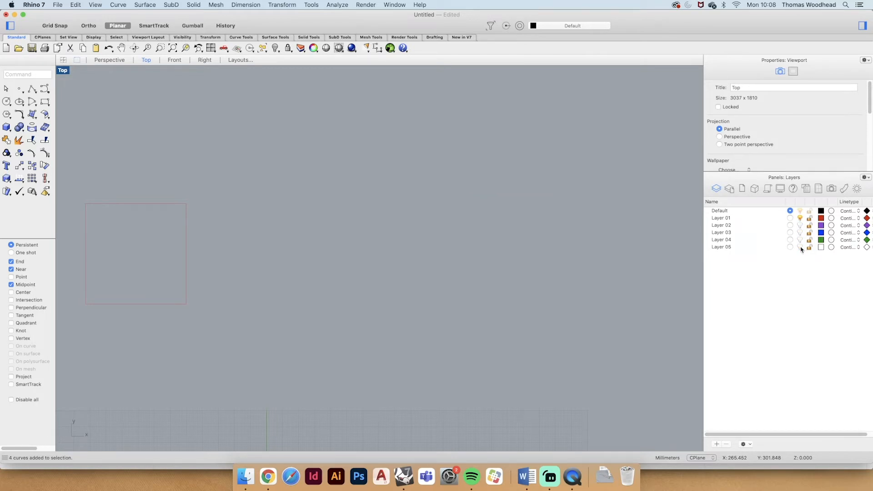
- Turn the hidden Layer 02 through Layer 05 back on, toggling Layer 05 off and on once more
left_click(800, 247)
left_click(801, 241)
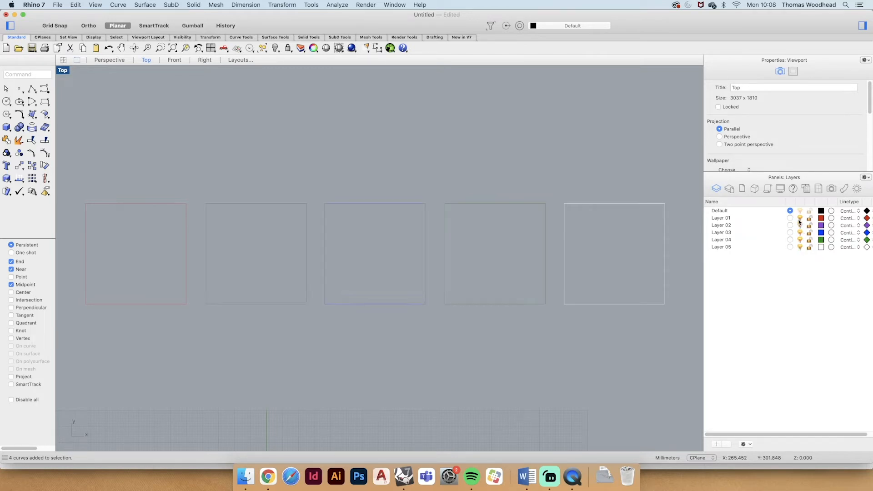
left_click(800, 233)
left_click(801, 247)
left_click(800, 247)
left_click(724, 219)
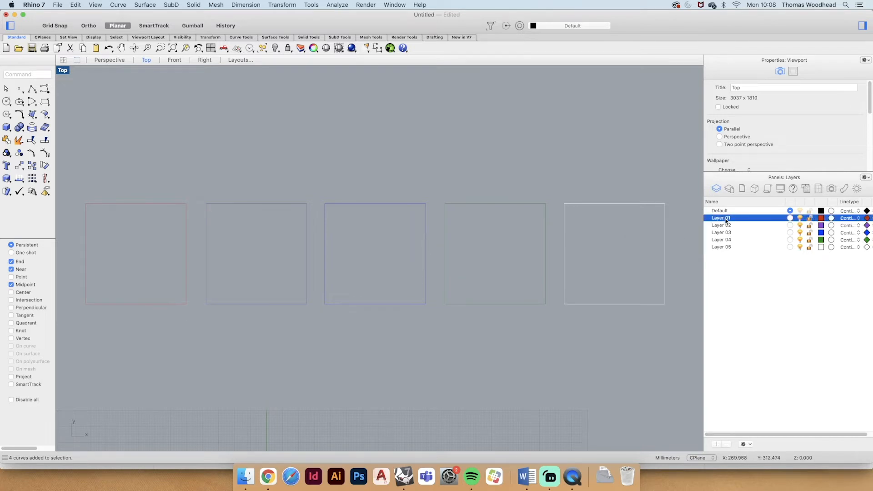
left_click(725, 220)
left_click(735, 268)
left_click(718, 220)
left_click(721, 220)
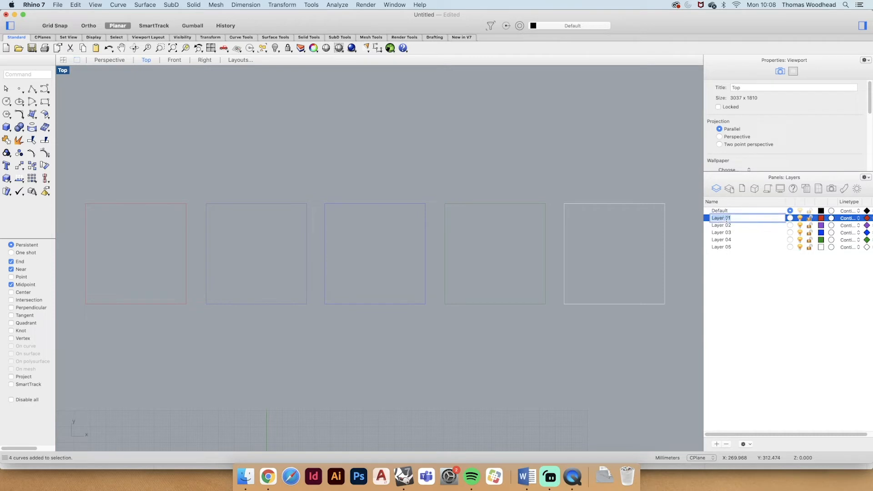
left_click(739, 262)
double_click(723, 220)
left_click(582, 166)
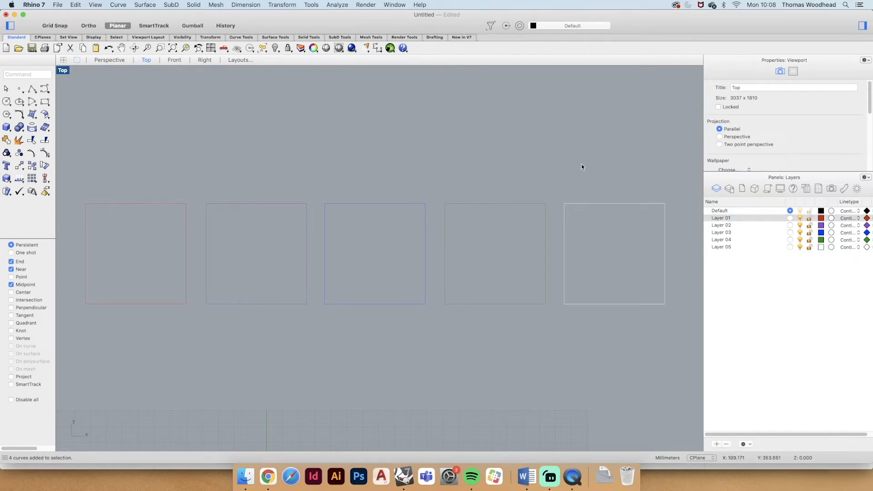
- Rename Layer 01 as Red and Layer 02 as Purple
double_click(722, 219)
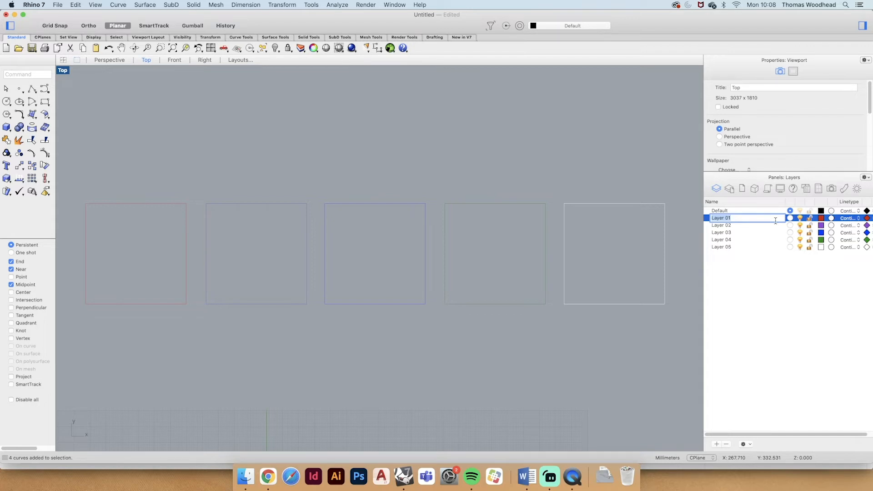
type("Red")
key("Return")
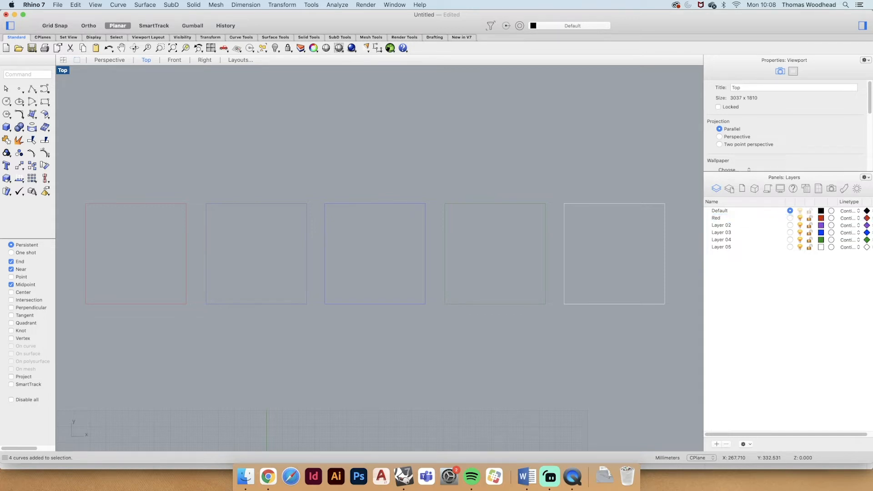
double_click(729, 225)
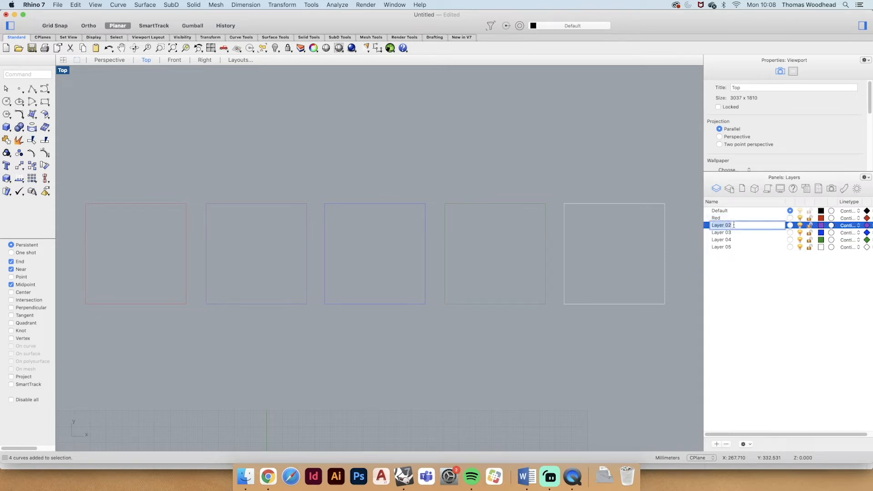
type("Purple")
key("Return")
- Rename Layer 03 as Blue and Layer 04 as Green
double_click(728, 232)
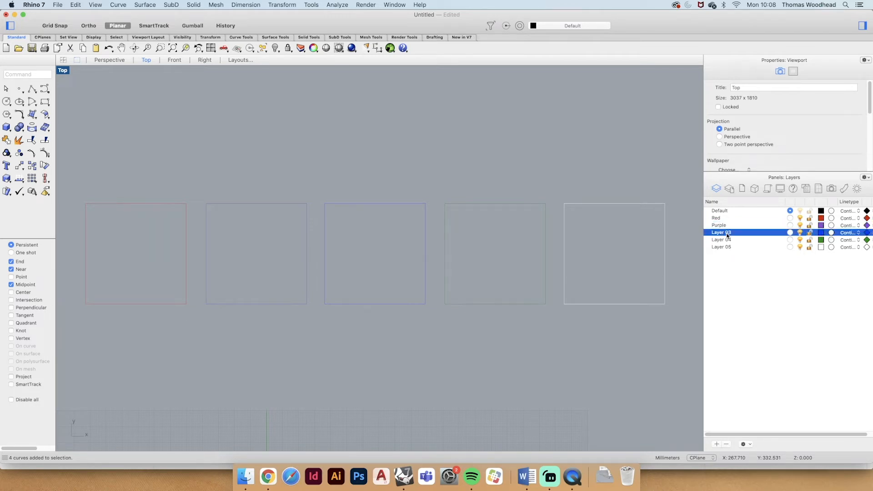
type("Blue")
key("Return")
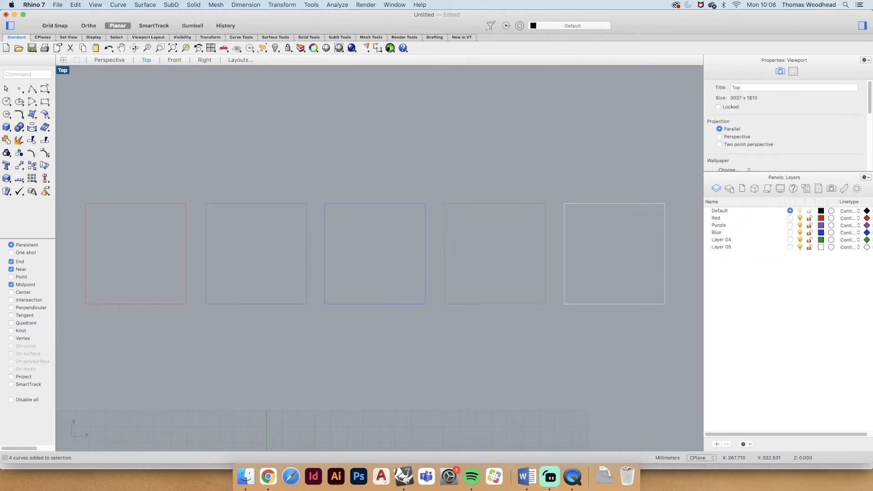
double_click(727, 240)
type("G")
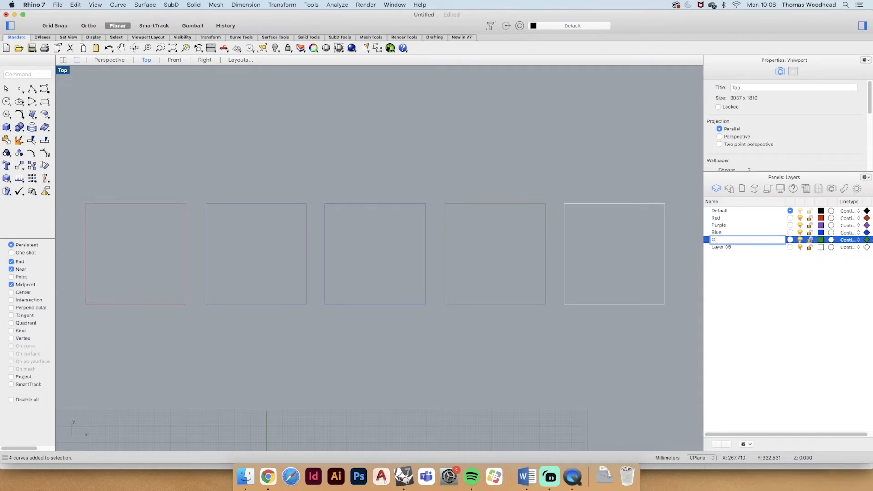
type("reen")
key("Return")
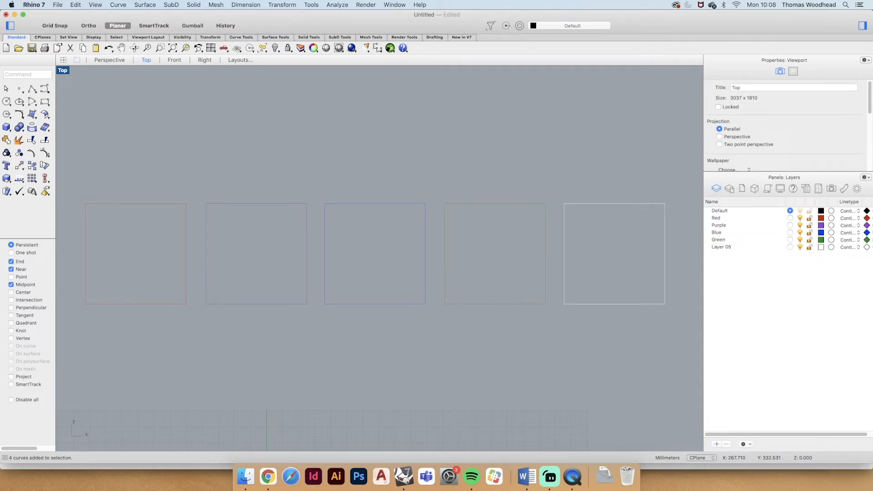
- Rename Layer 05 as White and narrow the layer list's Name column
double_click(719, 247)
type("White")
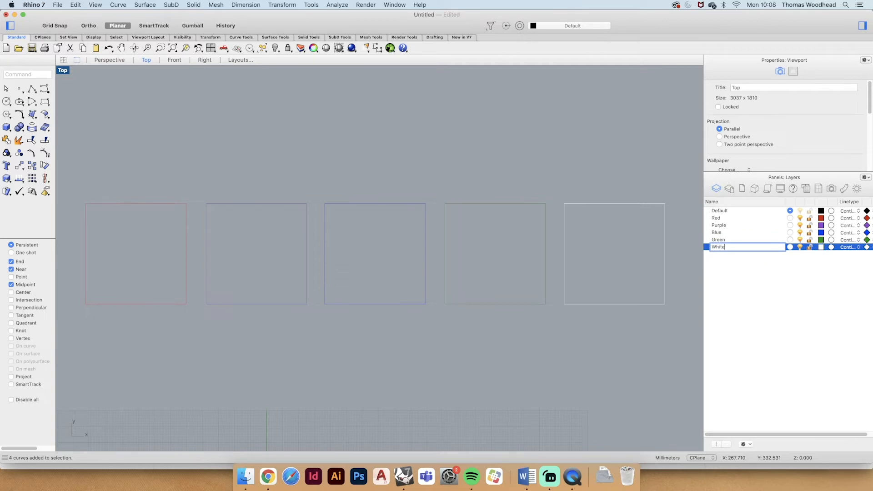
key("Return")
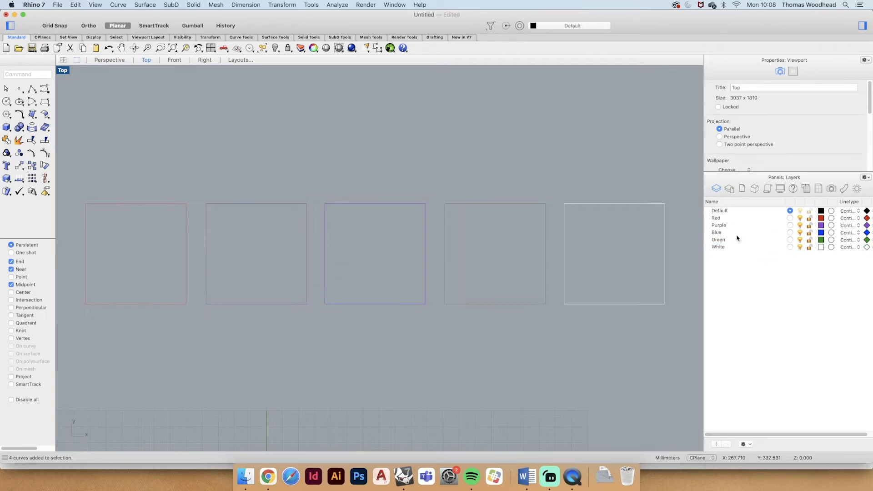
left_click_drag(786, 201, 770, 202)
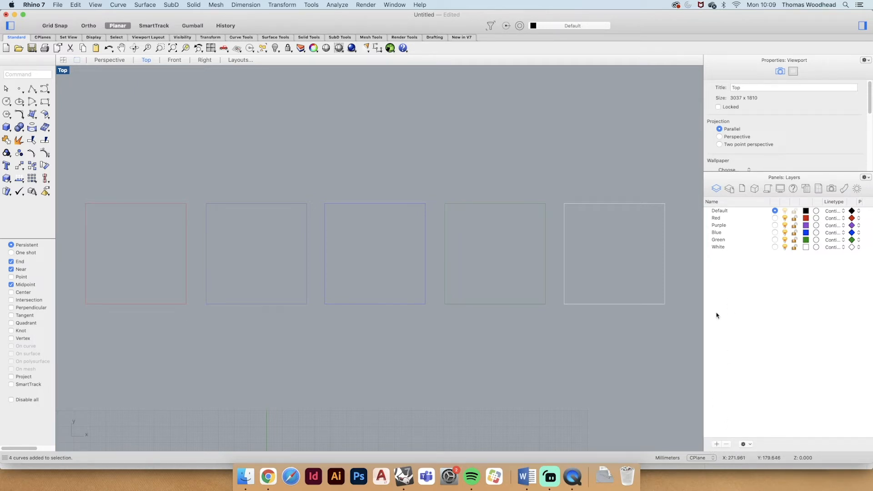
- Add another layer below White and name it New Layer
left_click(717, 444)
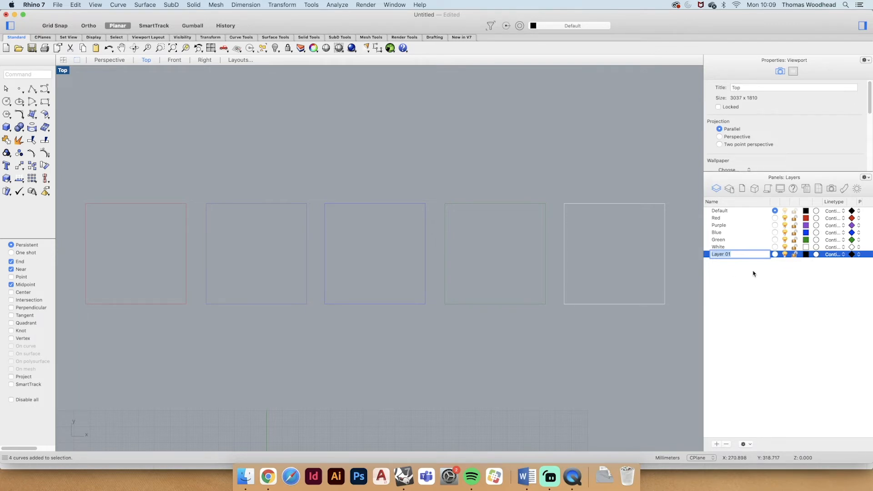
type("New")
left_click(758, 283)
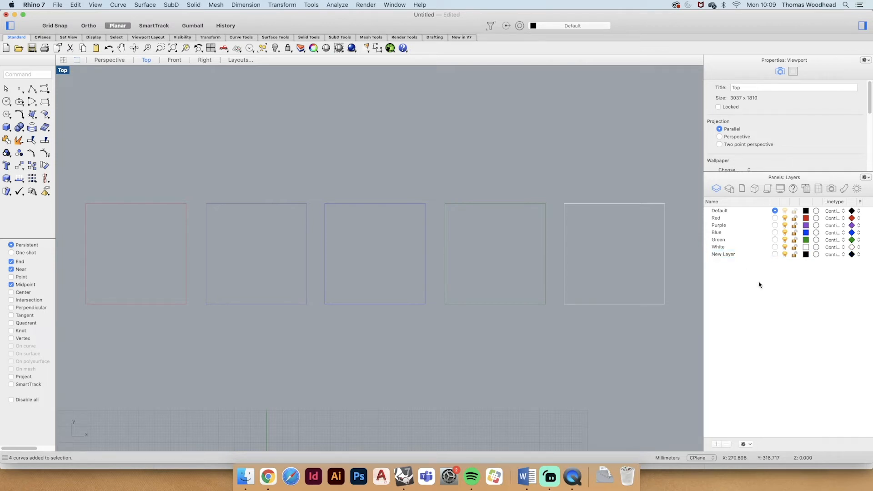
left_click(718, 256)
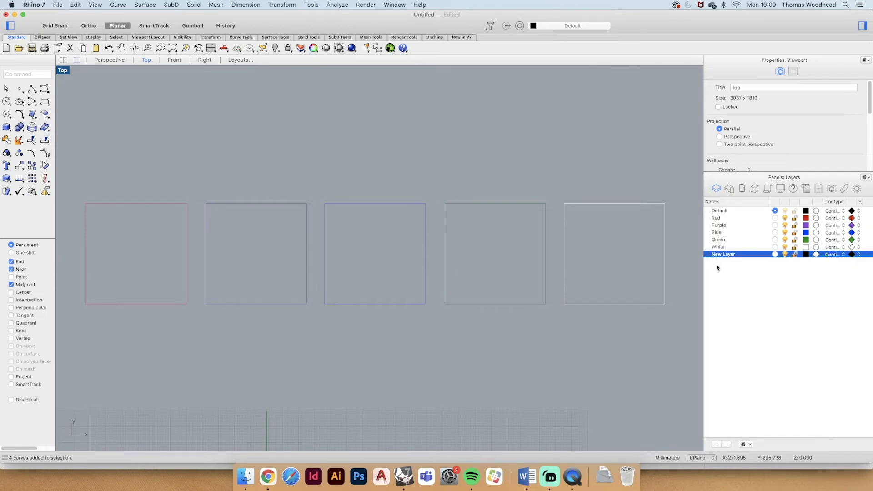
left_click(736, 267)
- Set the colour of New Layer to a light cyan with RGB 50, 236, 255
left_click(733, 255)
left_click(807, 256)
left_click(807, 256)
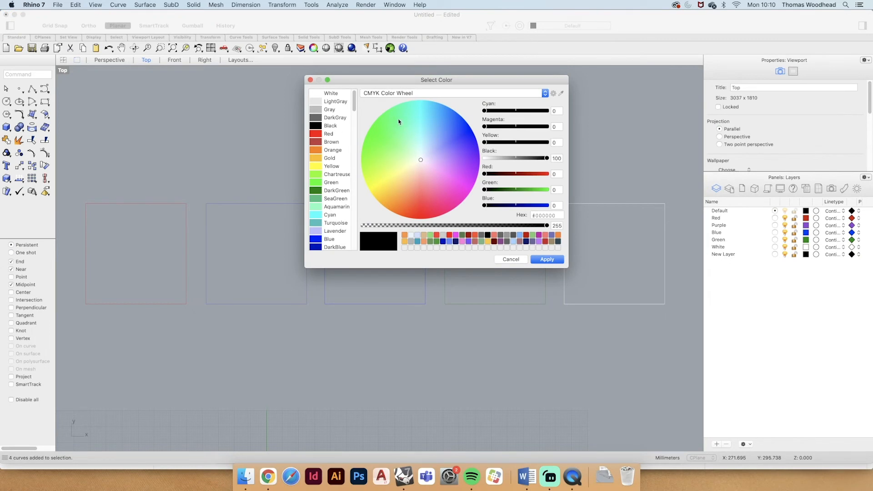
left_click_drag(399, 121, 425, 114)
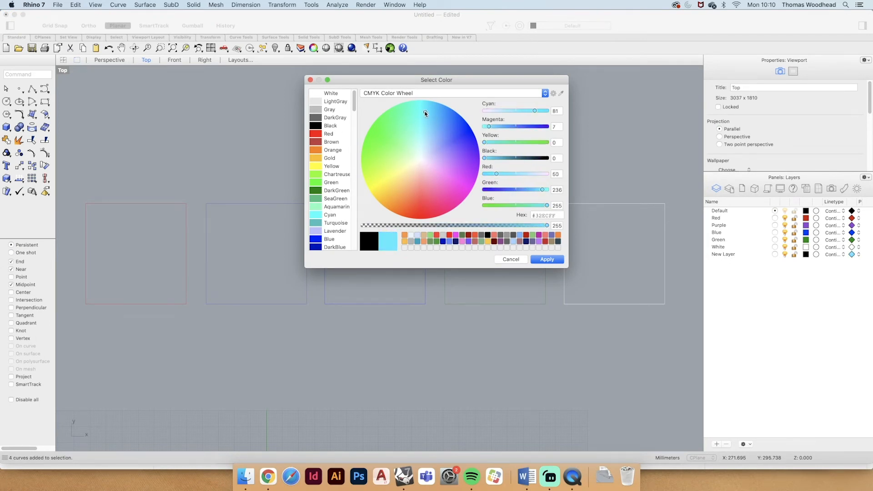
left_click(547, 259)
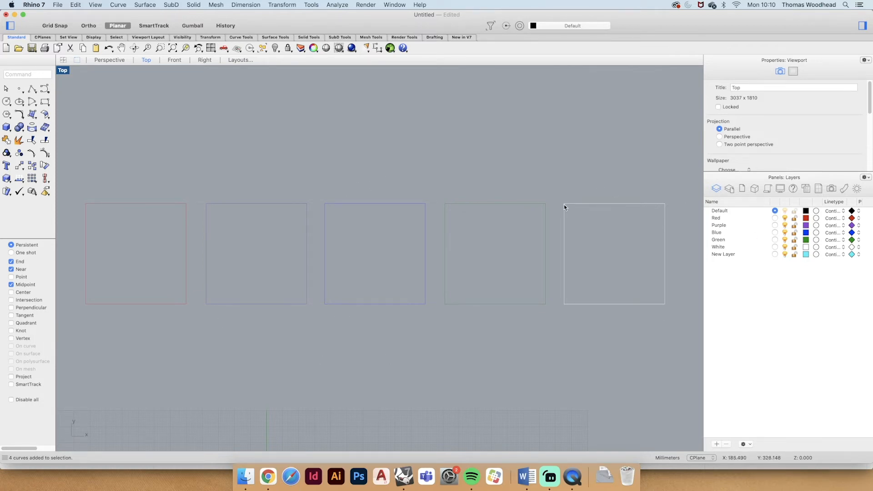
- Change the Red layer's colour to a green with RGB 7, 200, 44
left_click(150, 203)
left_click(806, 219)
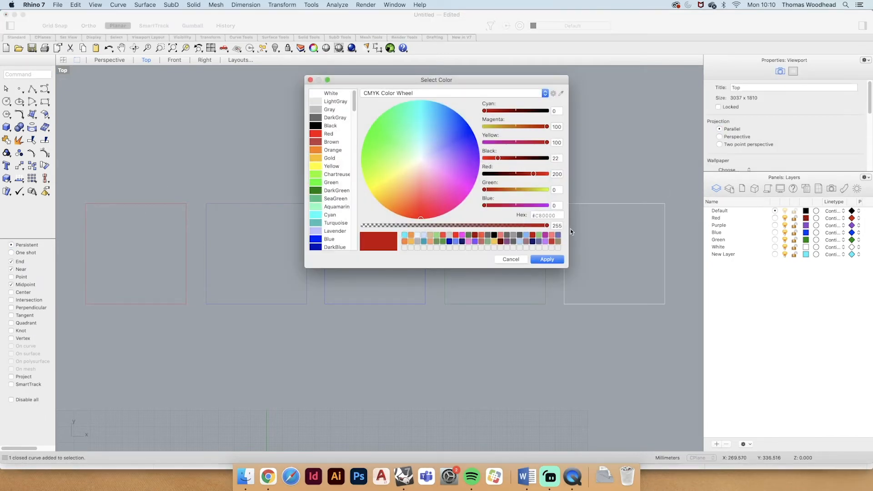
left_click_drag(390, 166, 378, 123)
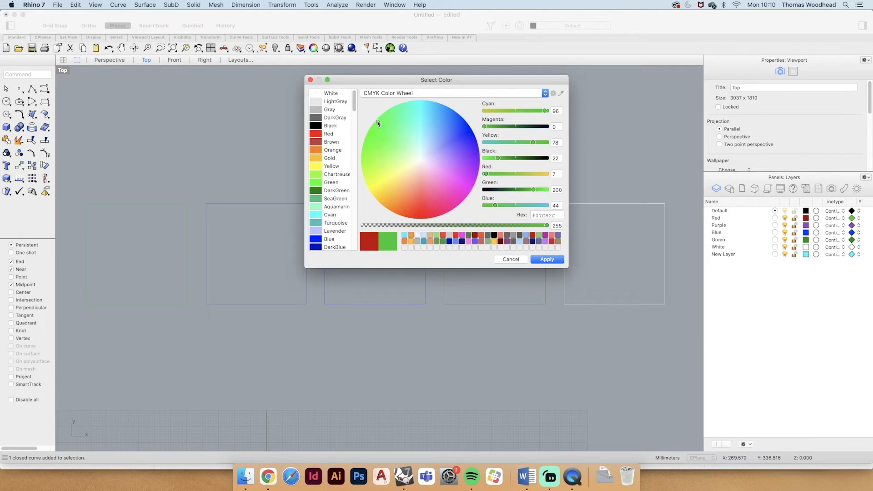
left_click(544, 259)
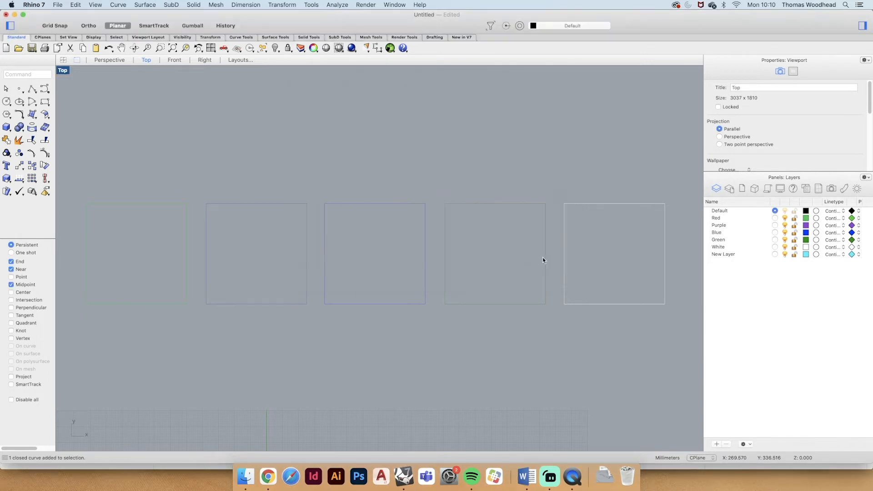
- Select the first square and change its Red layer's colour to a tan with RGB 200, 182, 97
left_click(147, 203)
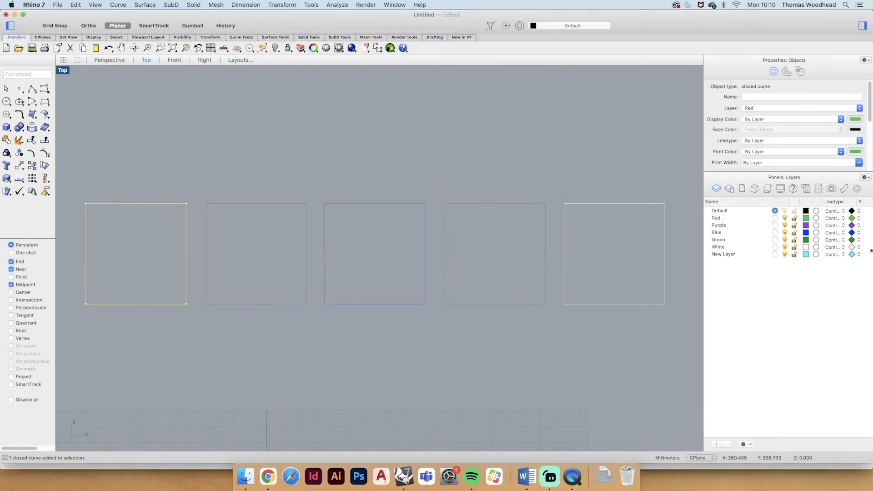
left_click(806, 219)
mouse_move(444, 150)
left_mouse_down()
mouse_move(462, 140)
mouse_move(441, 116)
mouse_move(411, 108)
mouse_move(398, 201)
mouse_move(388, 184)
mouse_move(397, 179)
left_mouse_up()
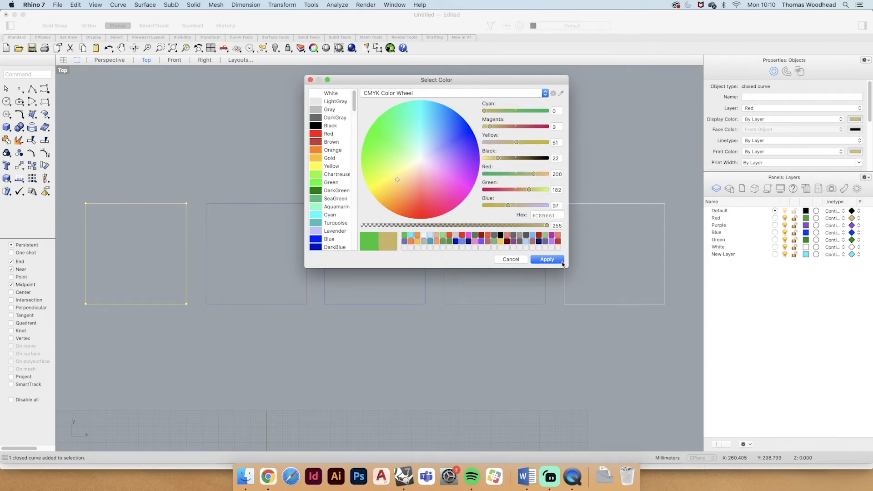
key("Return")
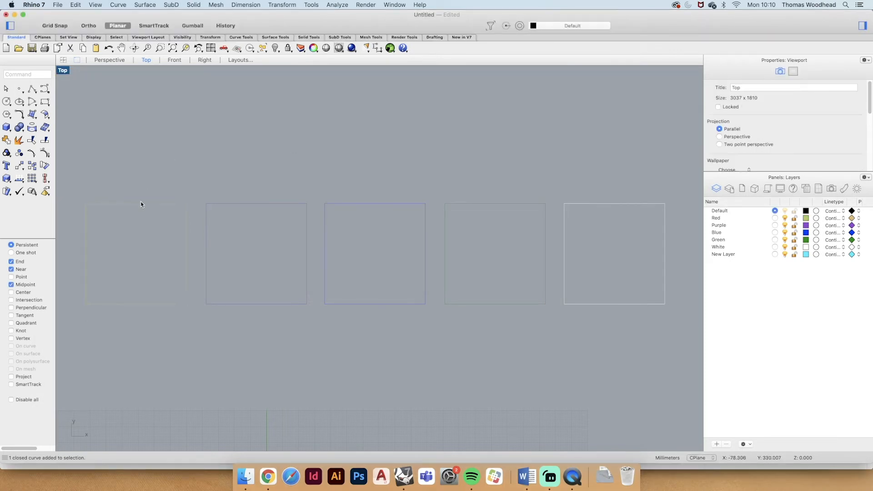
- Change the Red layer's colour to a violet-blue with RGB 68, 51, 200 and select the first and third squares to compare their layers
left_click(806, 218)
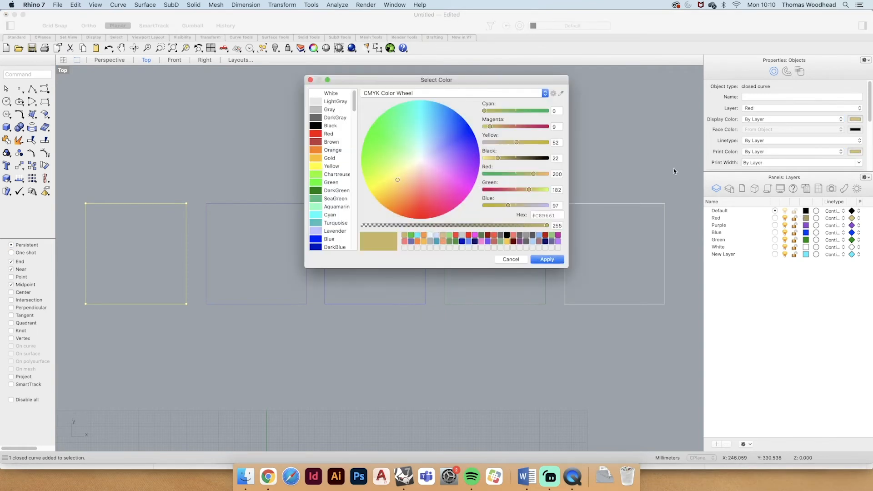
left_click(462, 144)
left_click(547, 259)
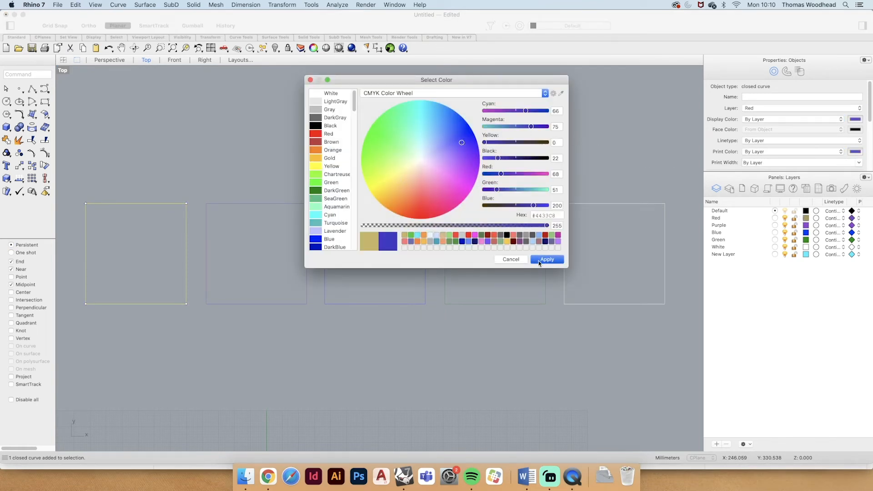
left_click(146, 204)
left_click(399, 205)
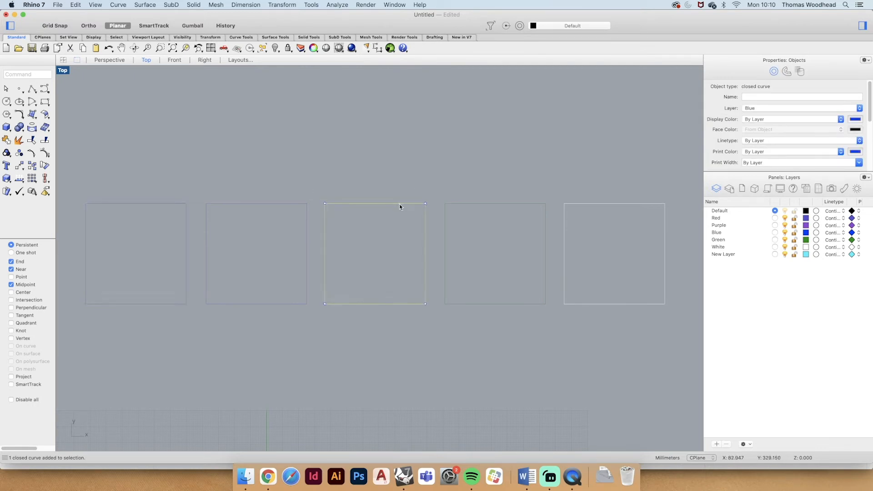
left_click(317, 169)
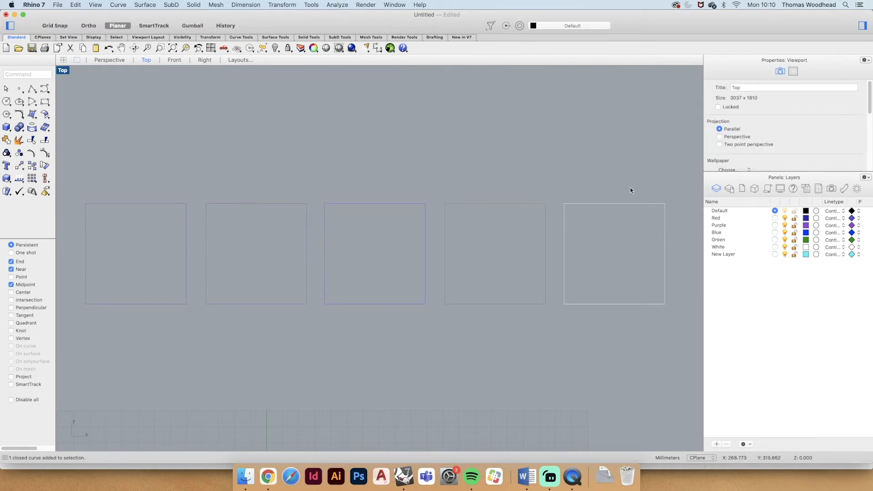
- Set the Red layer's colour to a muted yellow with RGB 200, 200, 84 and an opacity value of 245
left_click(852, 218)
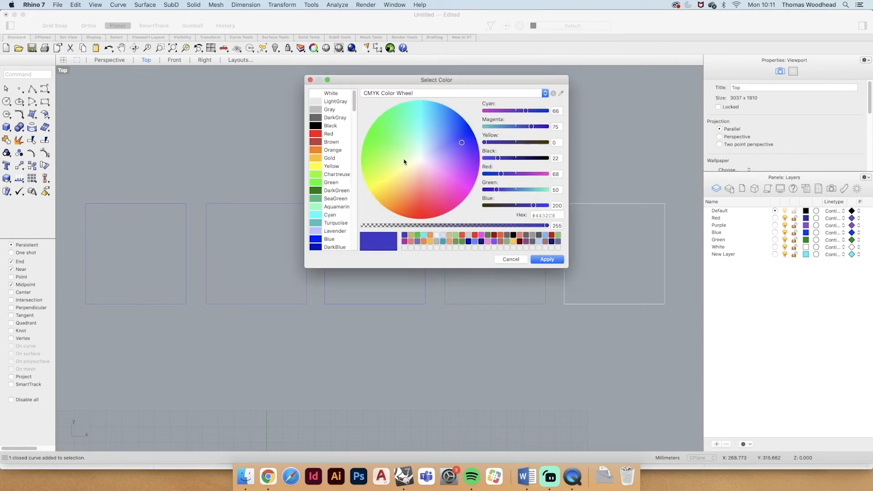
mouse_move(391, 184)
left_mouse_down()
mouse_move(371, 185)
mouse_move(391, 177)
left_mouse_up()
left_click(540, 225)
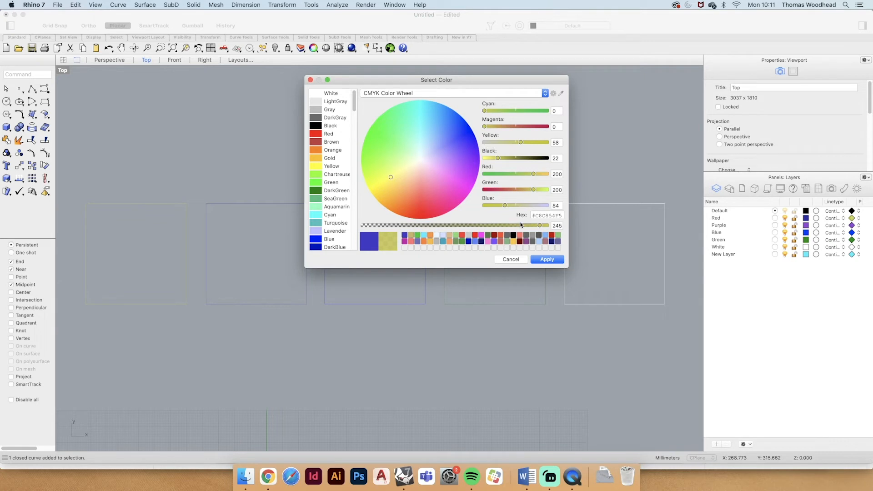
left_click(548, 259)
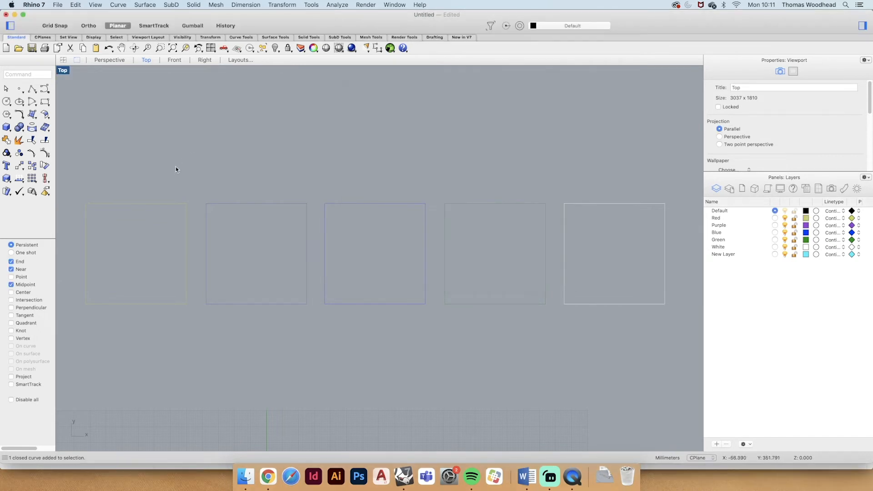
- Select the first square and set its Red layer's colour to a red with RGB 255, 59, 49
left_click(135, 205)
left_click(146, 173)
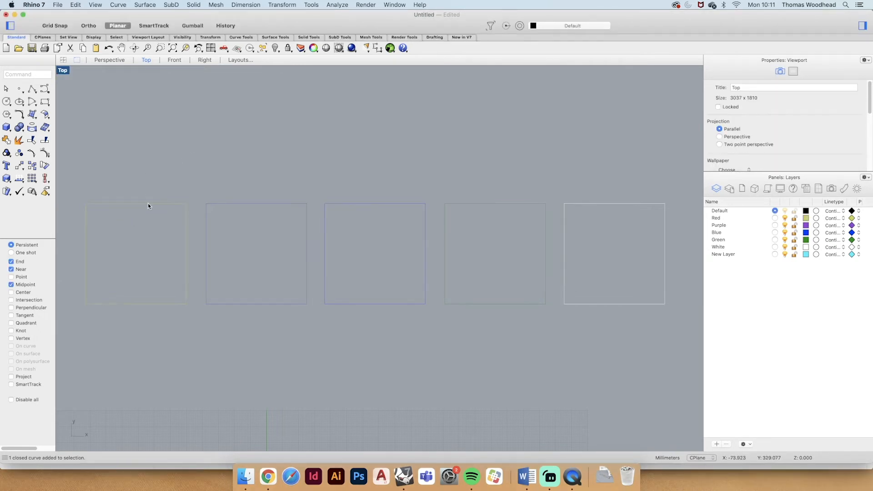
left_click(121, 203)
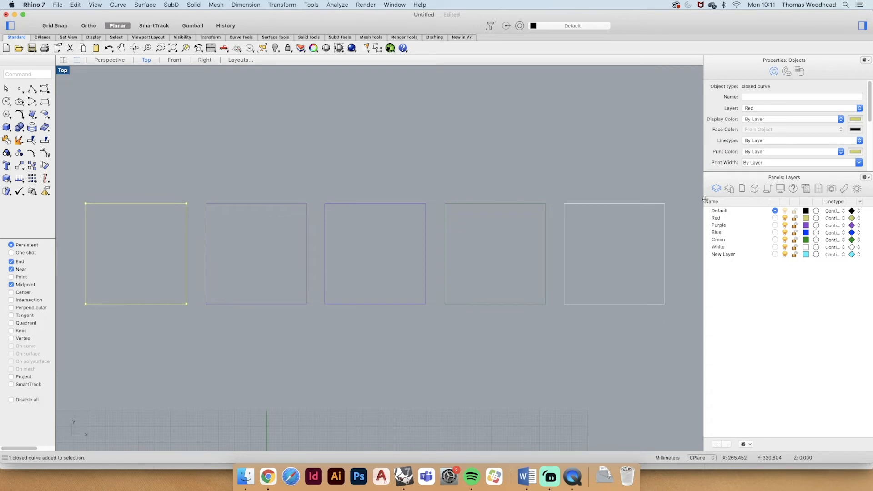
left_click(806, 219)
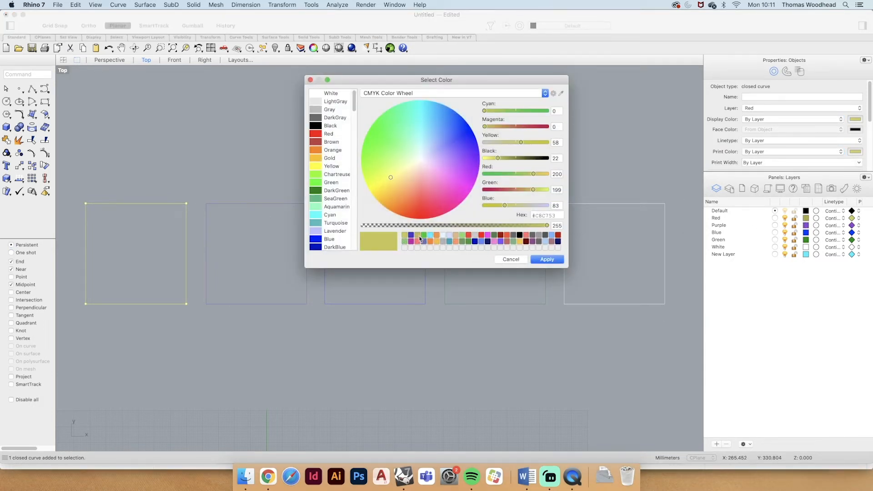
left_click(469, 235)
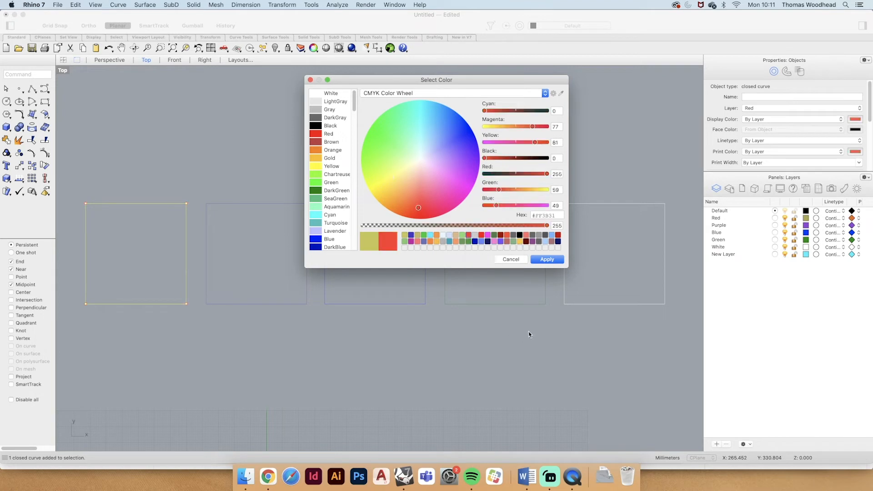
left_click(547, 259)
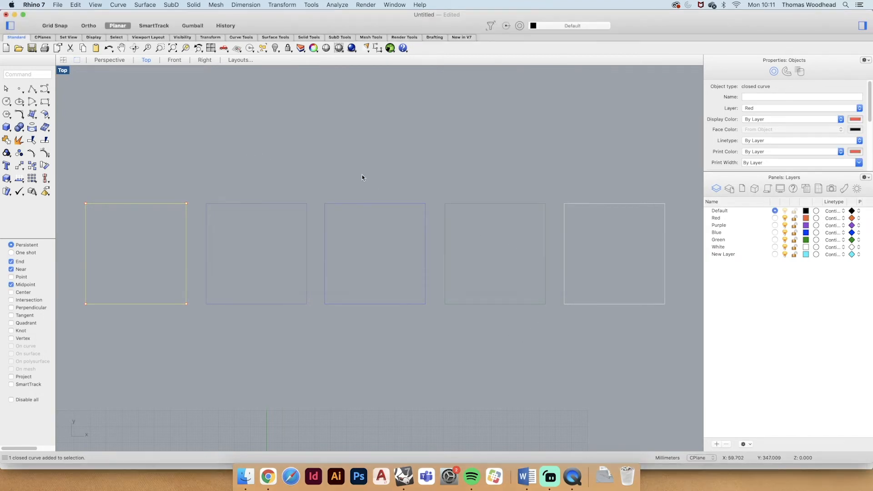
left_click(362, 175)
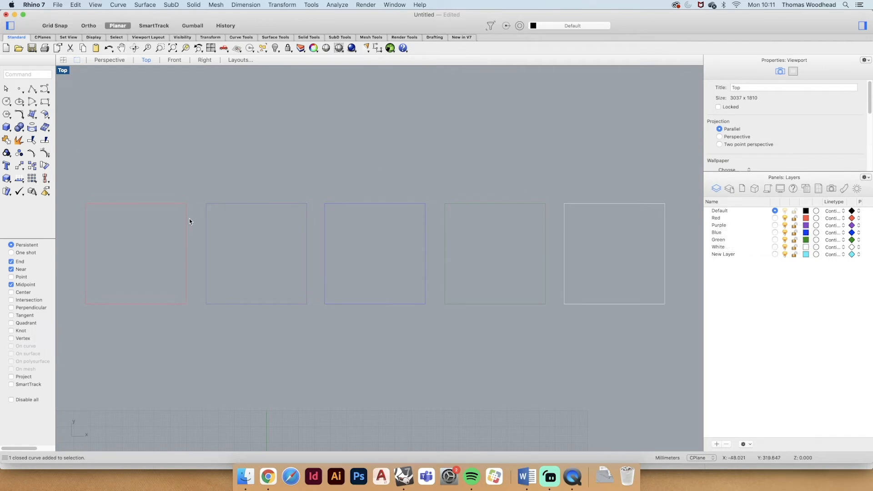
- Select all objects on the Red layer through the layer itself, and clear the selection
right_click(719, 219)
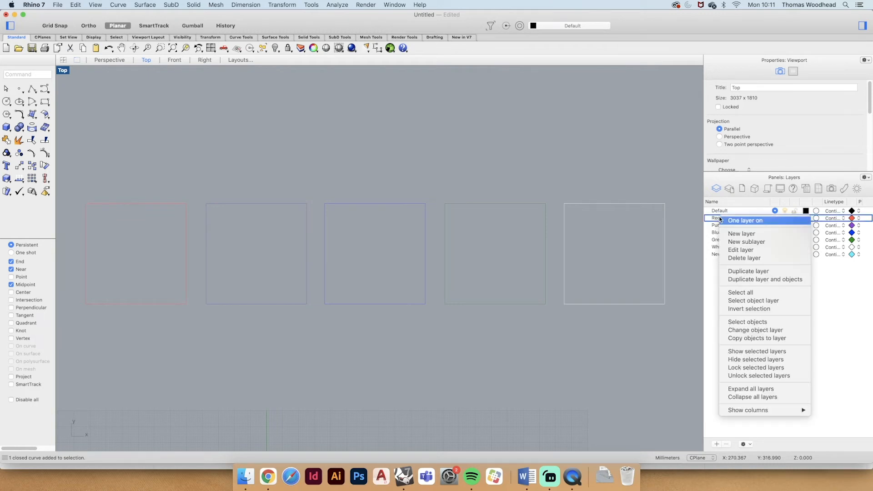
left_click(747, 322)
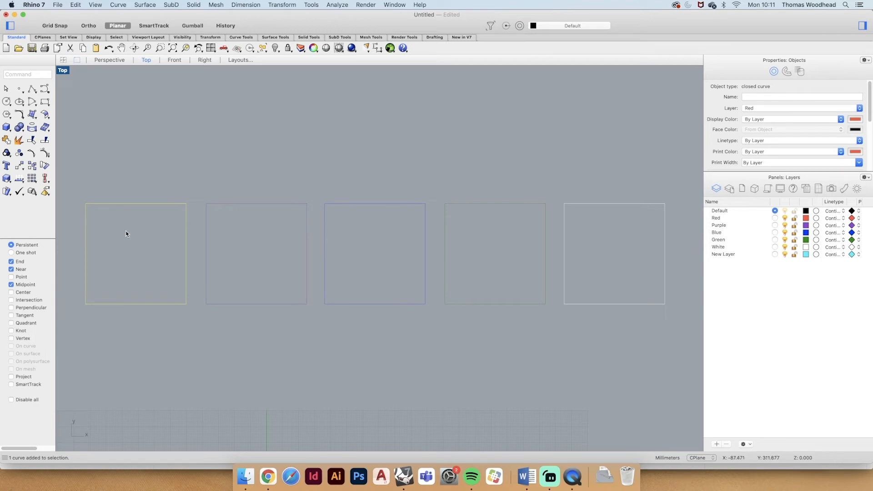
left_click(323, 175)
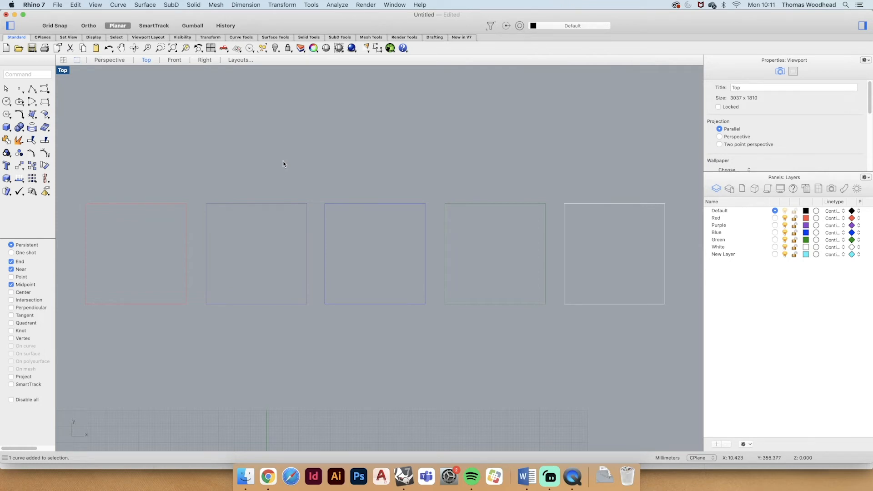
- Select the objects on the Blue, Green and Purple layers, highlight the layers they belong to, and clear the object selection
right_click(720, 234)
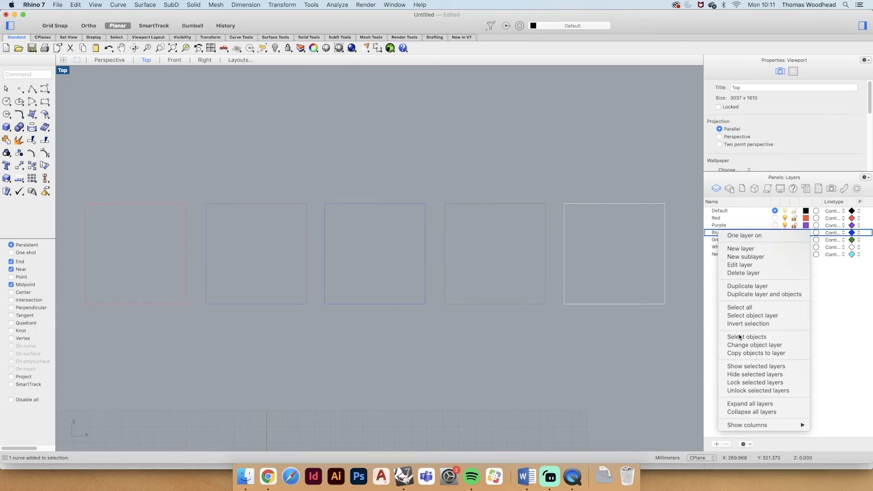
left_click(739, 337)
right_click(717, 239)
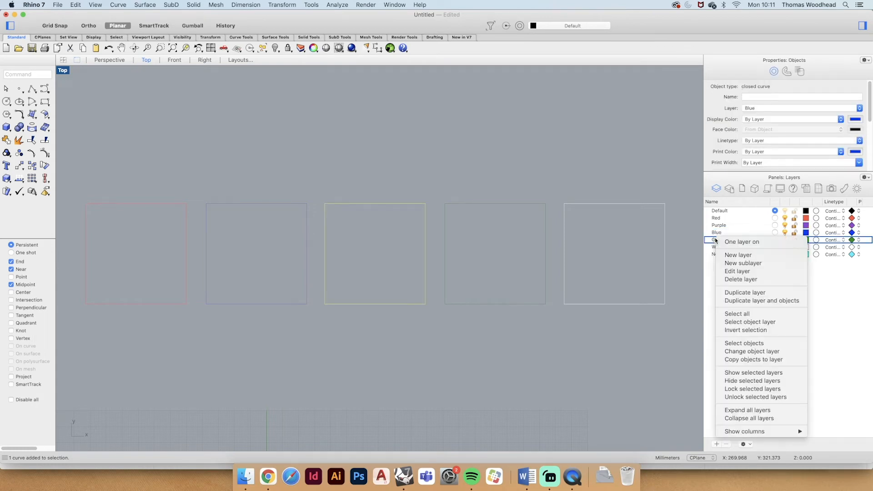
left_click(735, 344)
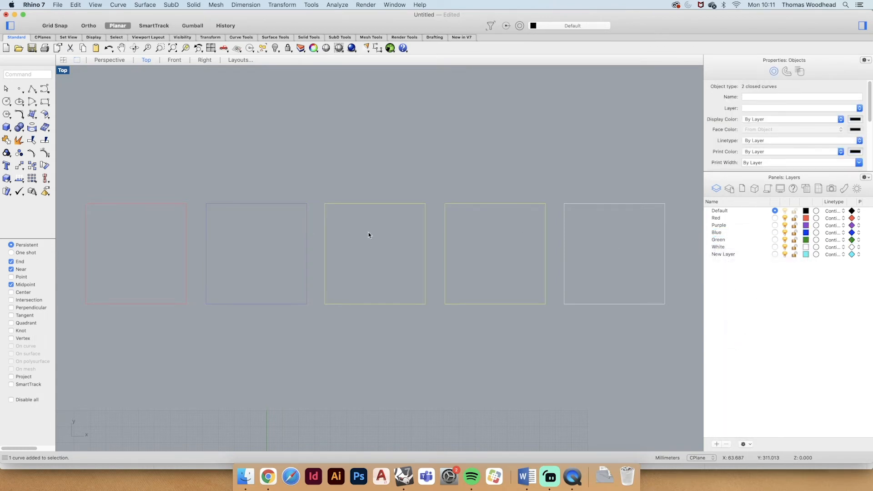
right_click(724, 226)
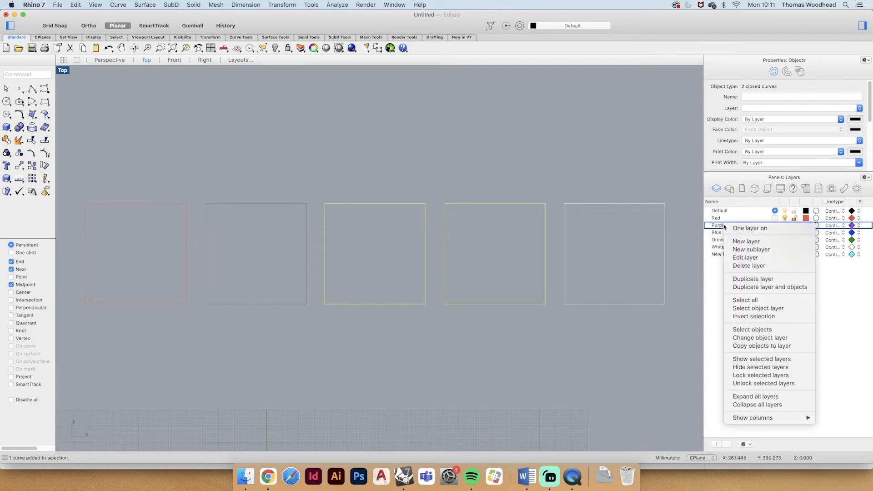
left_click(752, 330)
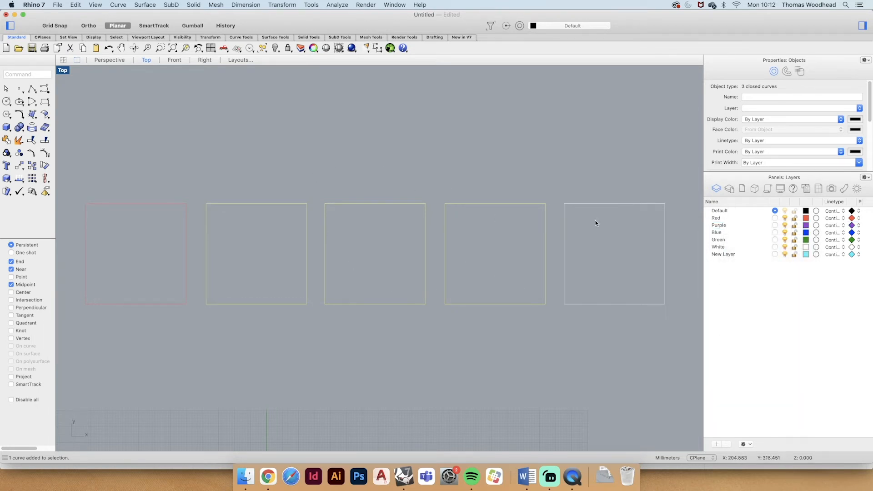
right_click(718, 247)
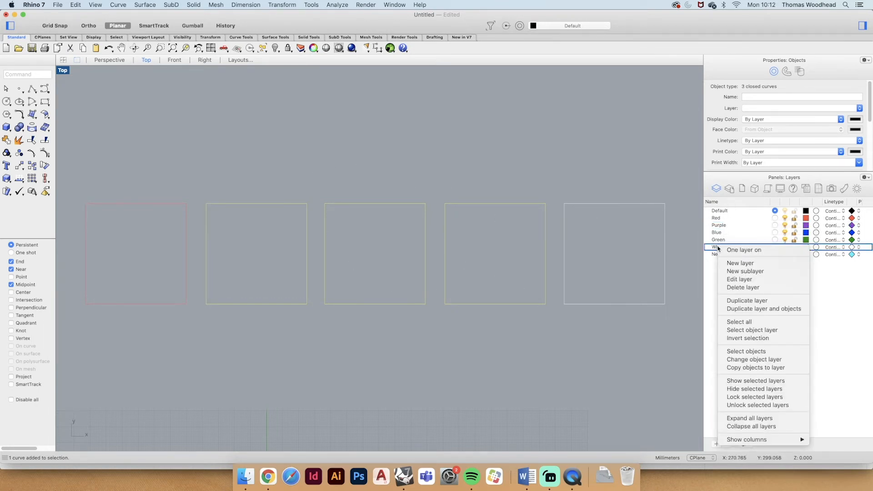
left_click(737, 331)
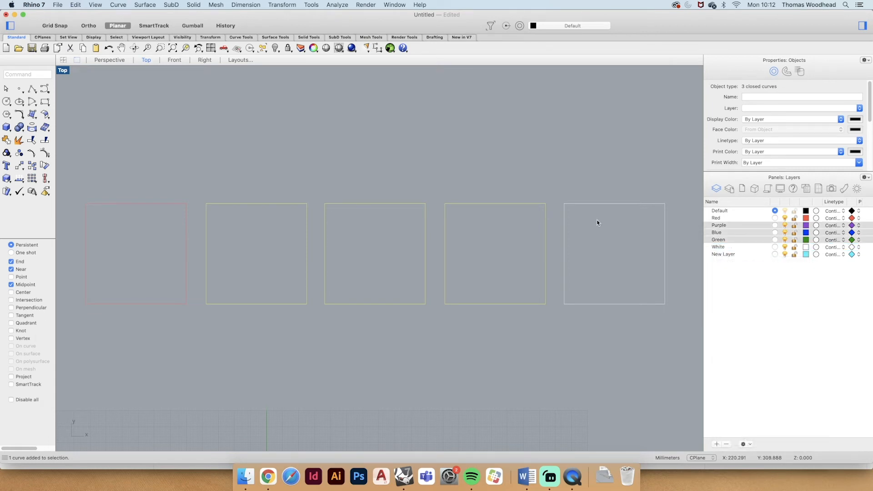
left_click(536, 177)
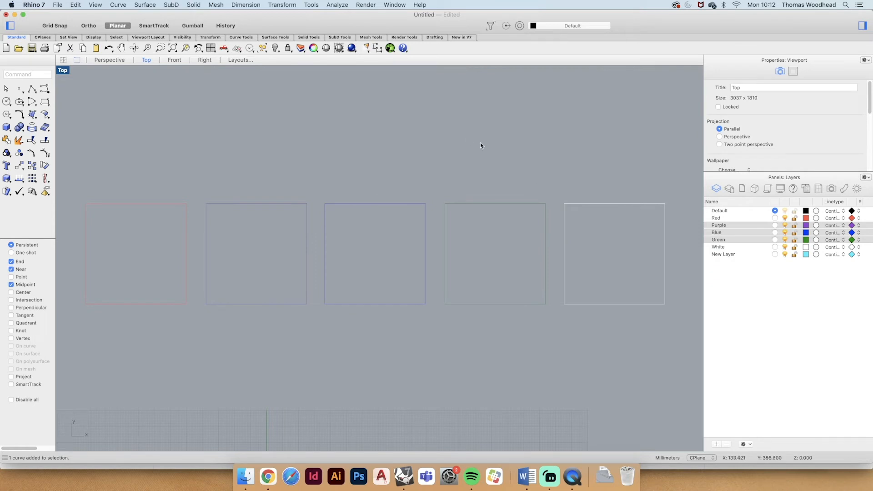
left_click(741, 255)
left_click(741, 256)
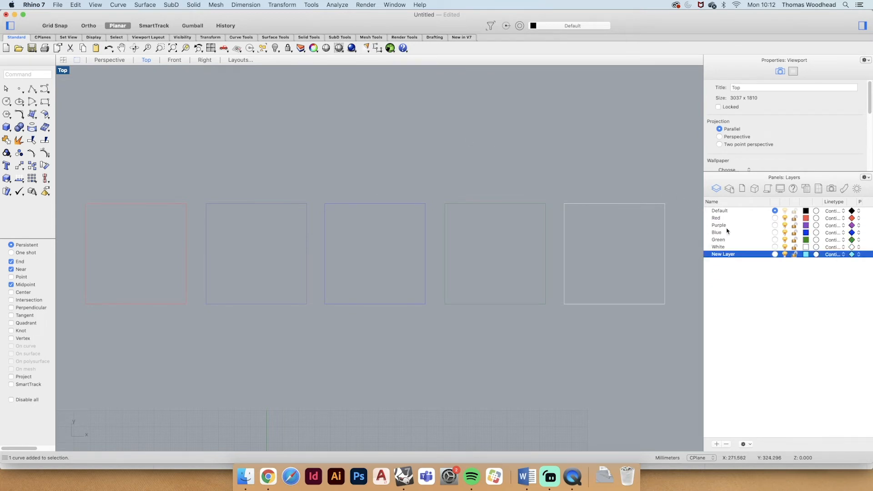
right_click(726, 227)
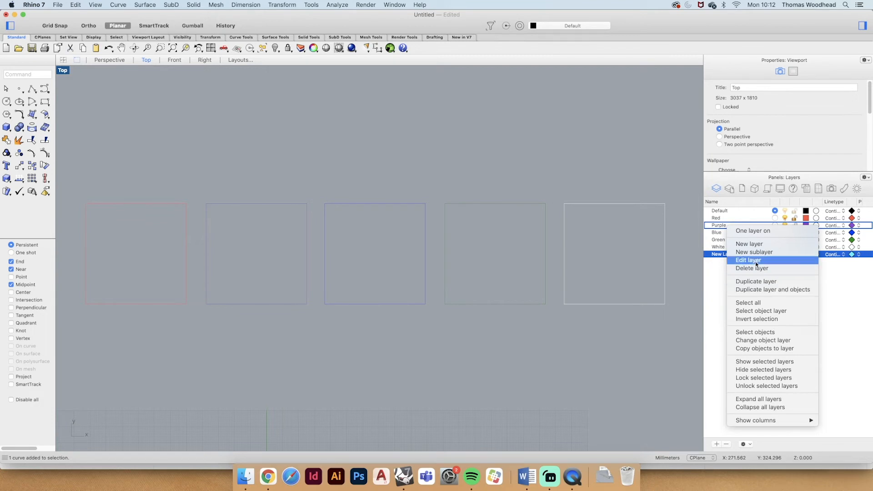
left_click(719, 295)
- Duplicate the White layer together with its objects and select the copied layer
right_click(722, 247)
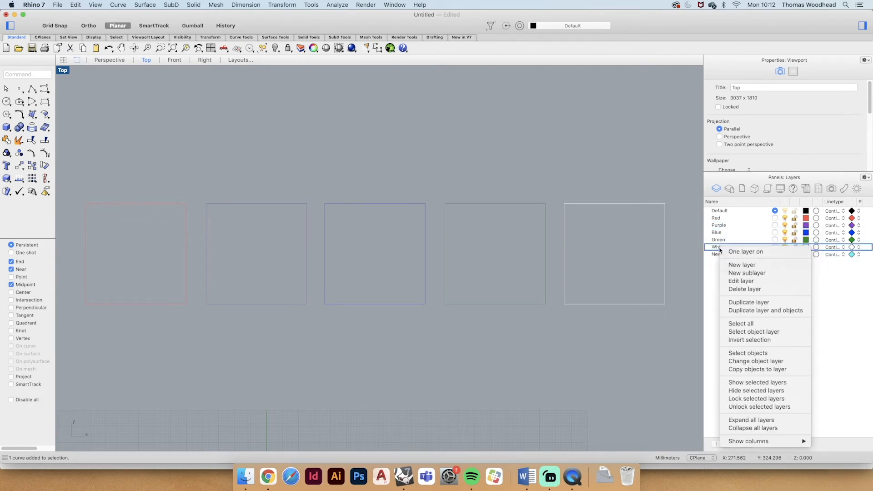
left_click(740, 310)
left_click(726, 263)
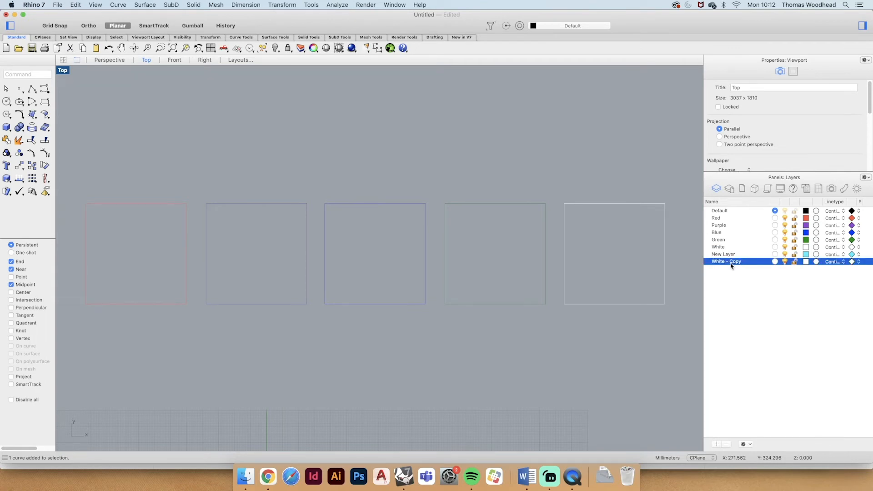
- Pick the White layer's curve from the two overlapping fifth squares and move it below the row of squares
left_click(606, 205)
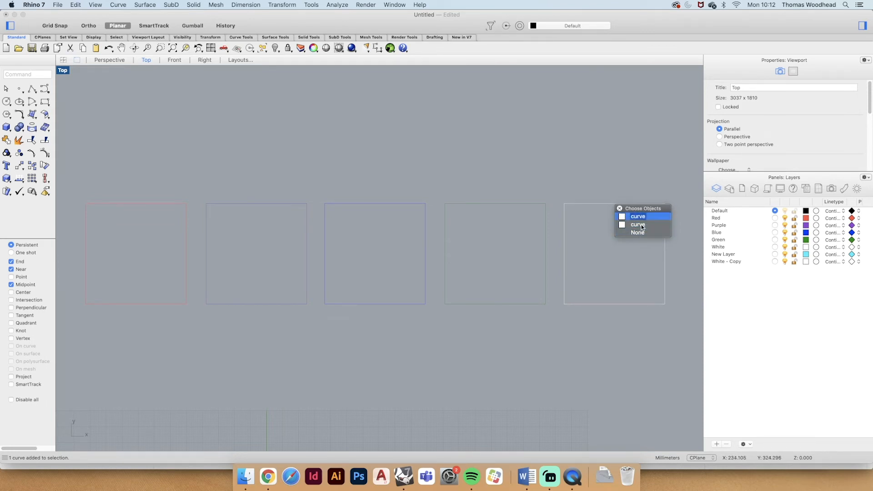
left_click(618, 173)
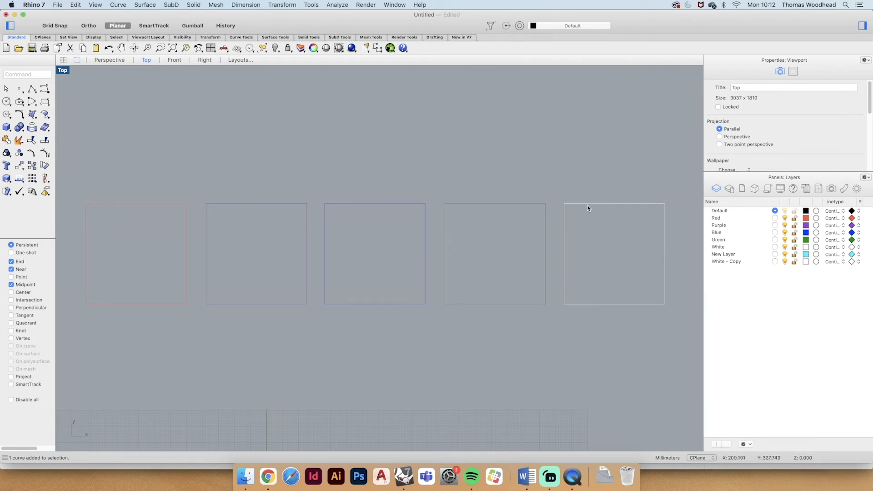
left_click(586, 208)
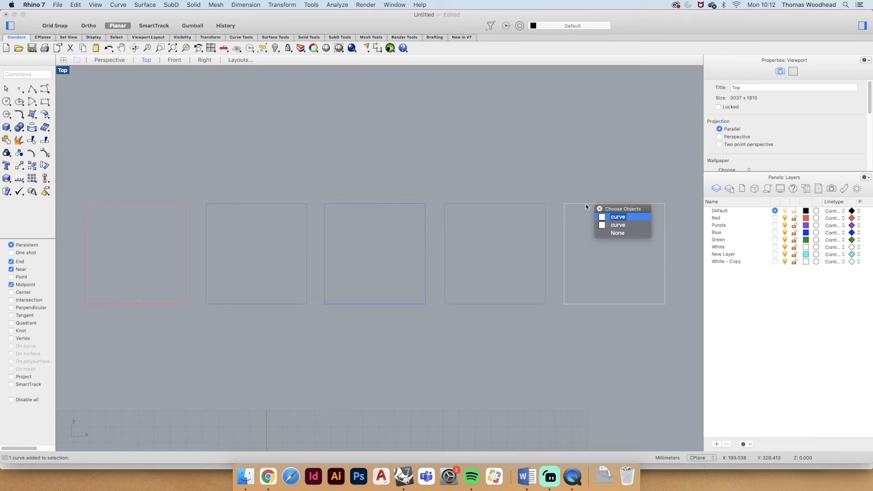
left_click(626, 225)
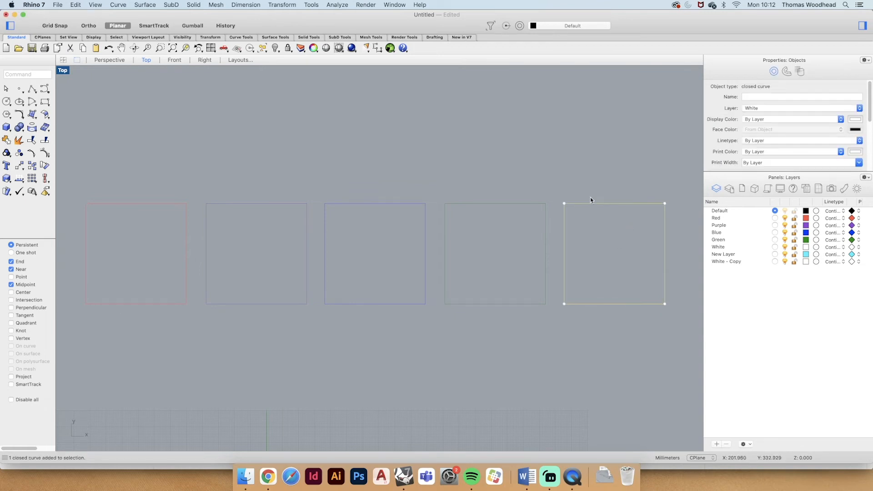
left_click_drag(596, 204, 552, 348)
left_click(598, 274)
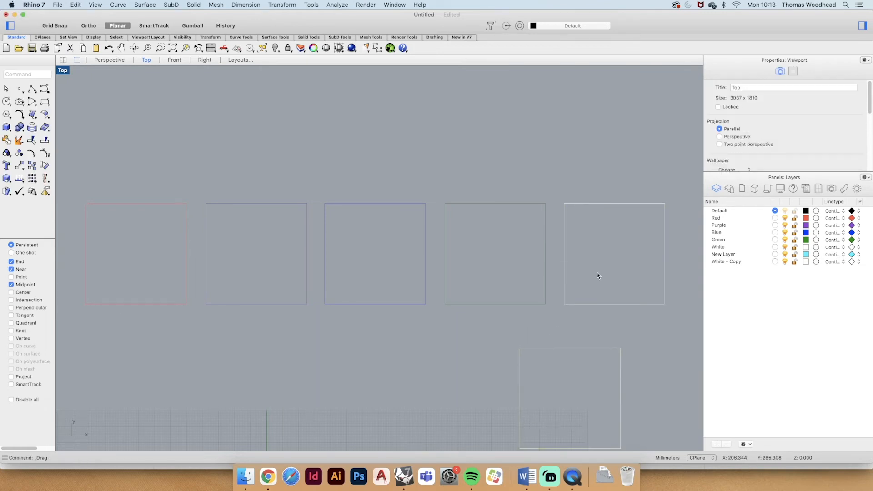
- Delete the White - Copy layer together with the duplicate square on it
scroll(509, 252, "down", 2)
scroll(593, 328, "up", 2)
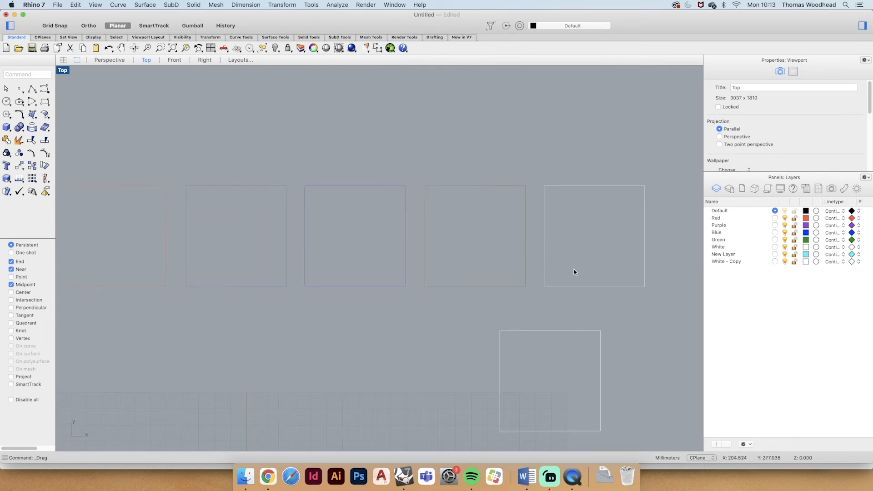
left_click(733, 255)
left_click(729, 263)
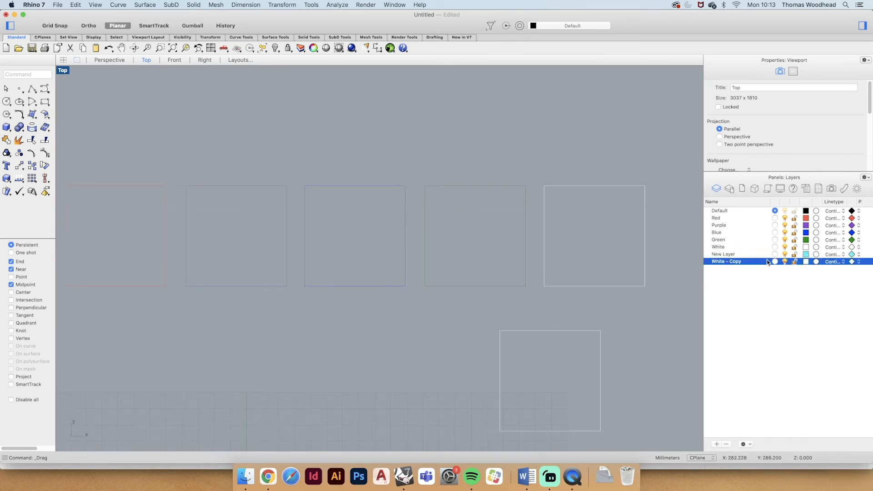
right_click(719, 263)
left_click(744, 302)
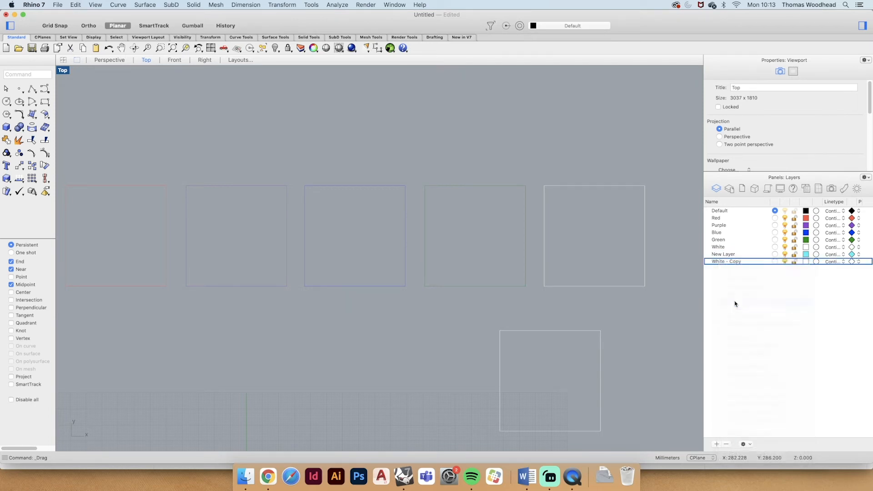
left_click(500, 169)
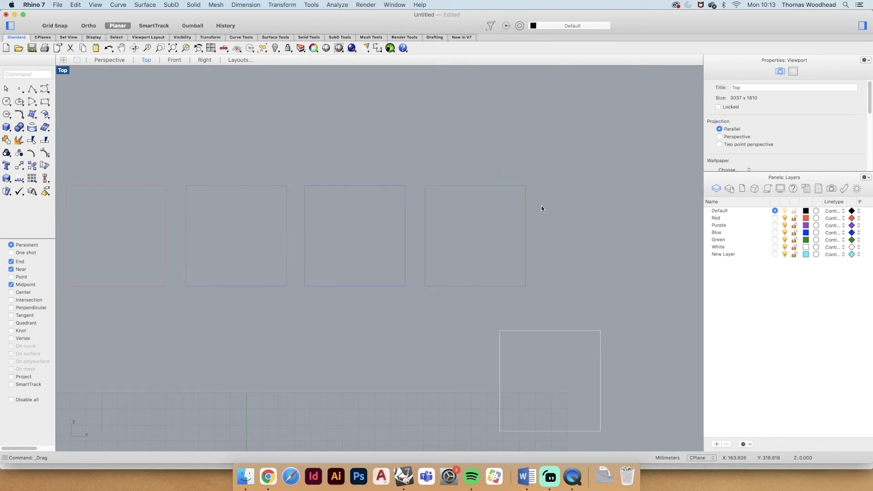
- Move the remaining white square by its upper-left corner back into the row beside the fourth square
left_click(523, 331)
type("move")
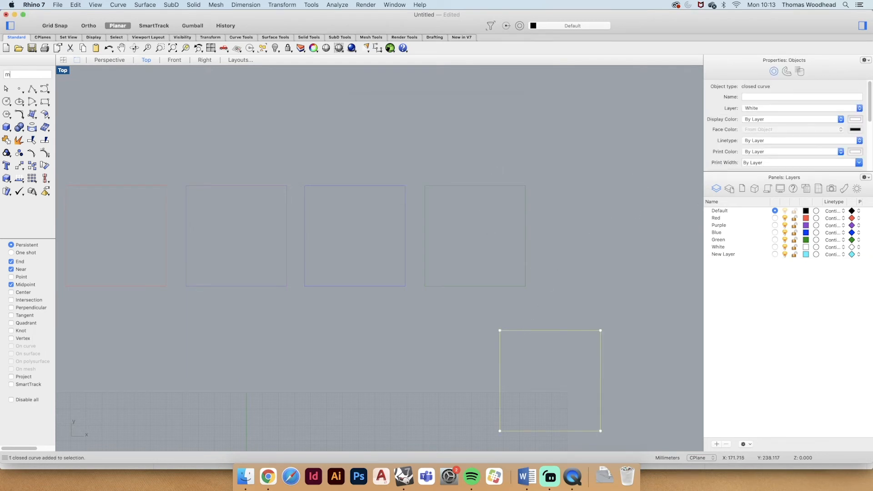
key("Return")
left_click(501, 330)
left_click(541, 188)
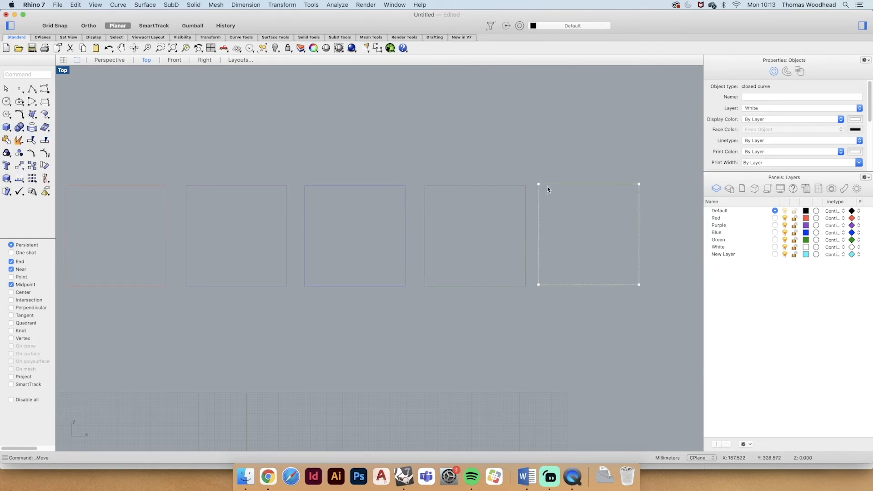
left_click(606, 225)
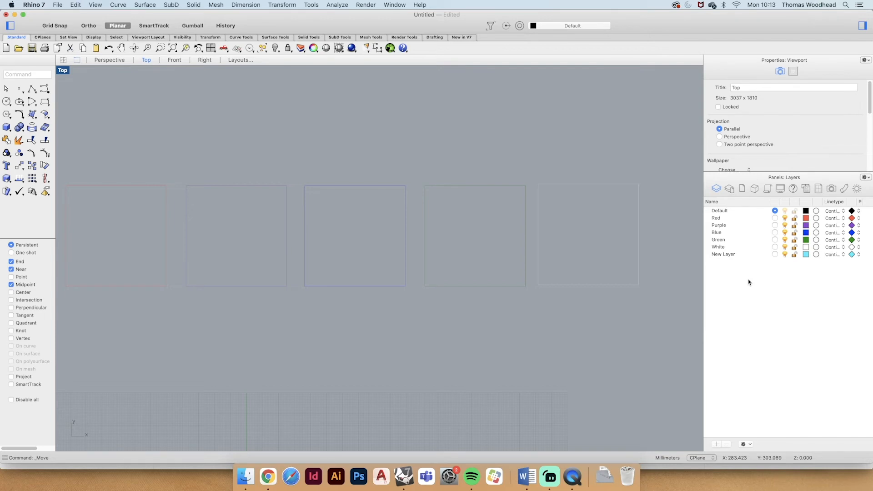
- Move New Layer up between Red and Purple, and nest it inside the Red layer as a sublayer
left_click(724, 255)
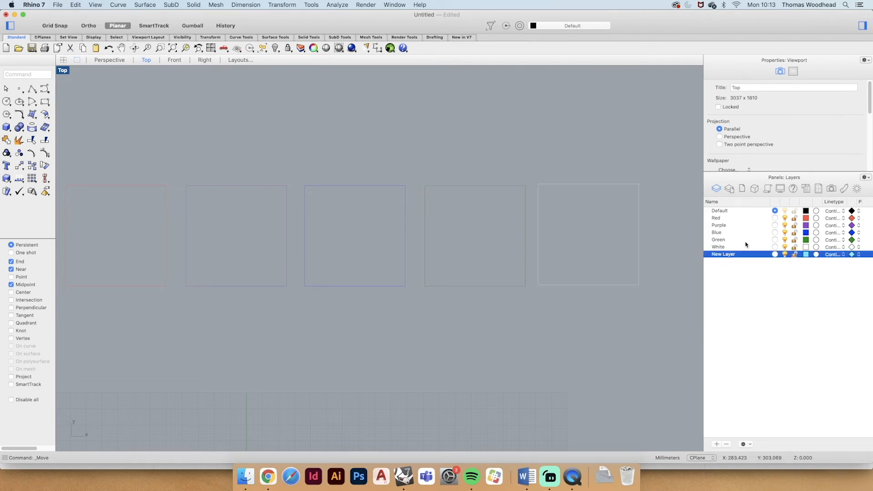
left_click_drag(724, 257, 708, 223)
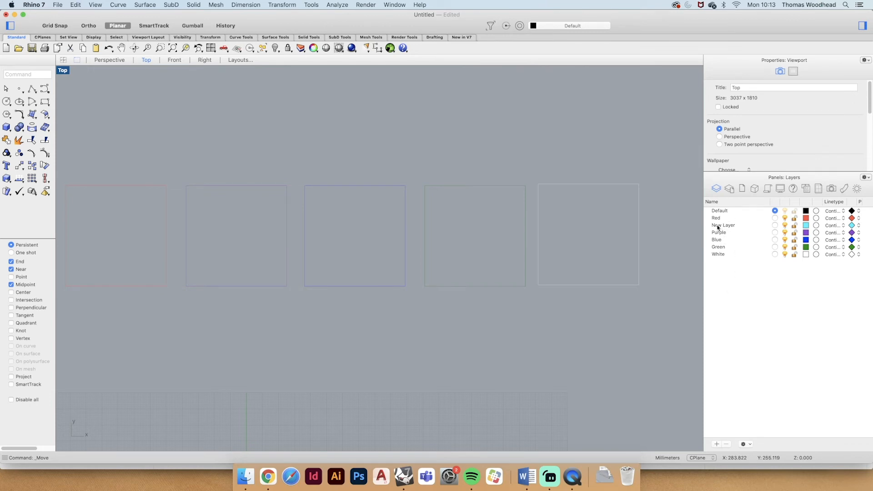
left_click_drag(719, 228, 721, 220)
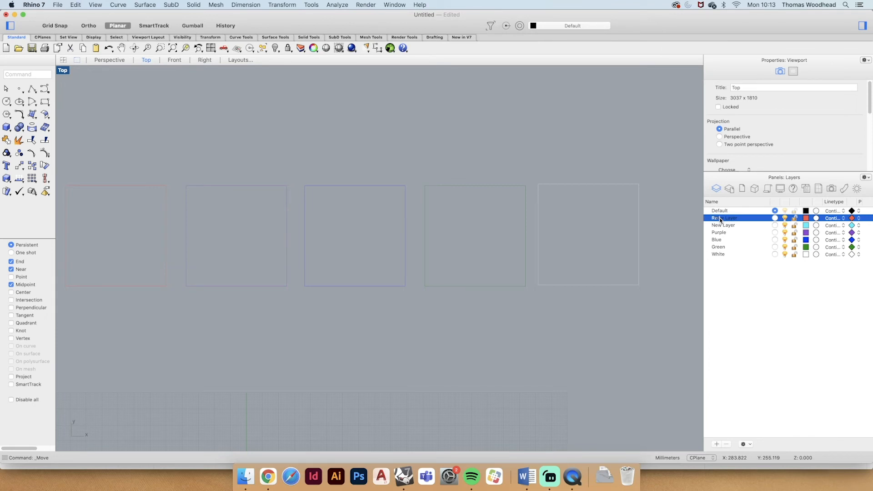
left_click_drag(721, 220, 721, 221)
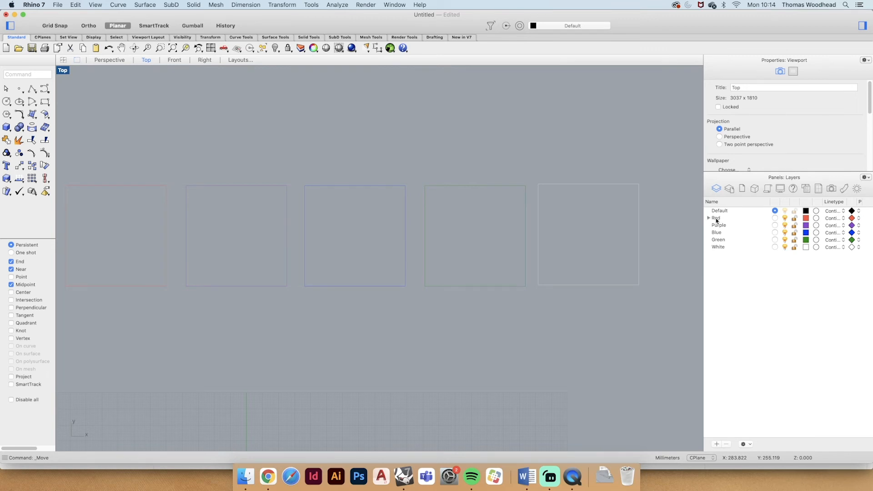
- Expand the Red layer and toggle its visibility off and on together with the nested New Layer
left_click(717, 220)
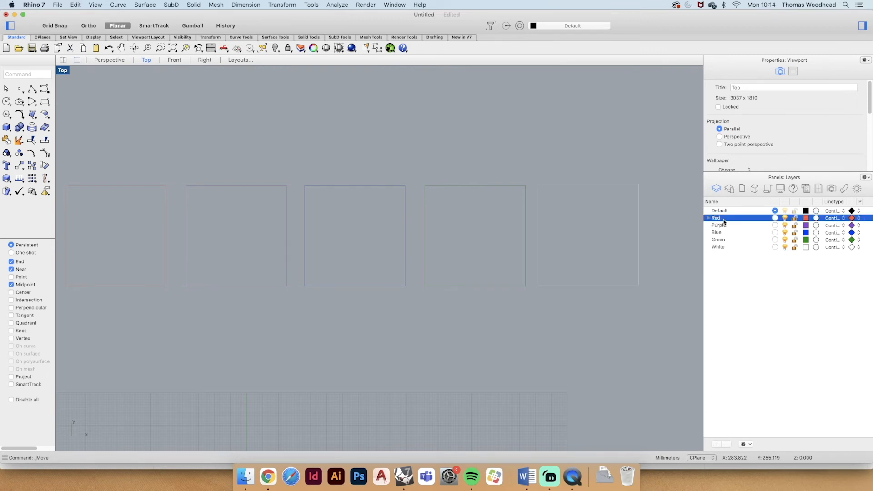
left_click(709, 219)
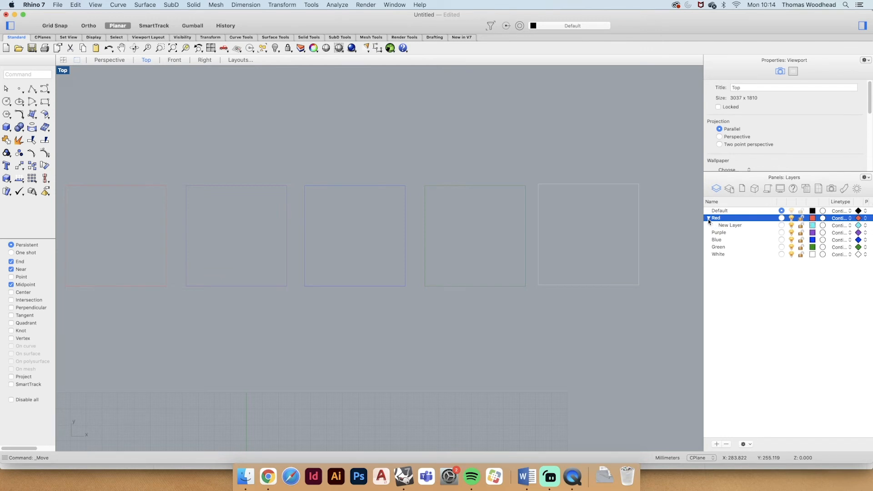
left_click(730, 226)
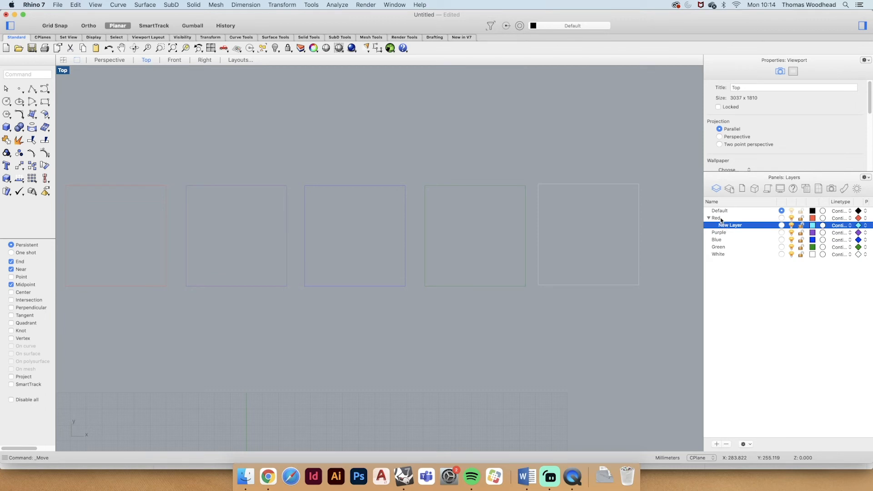
left_click(720, 220)
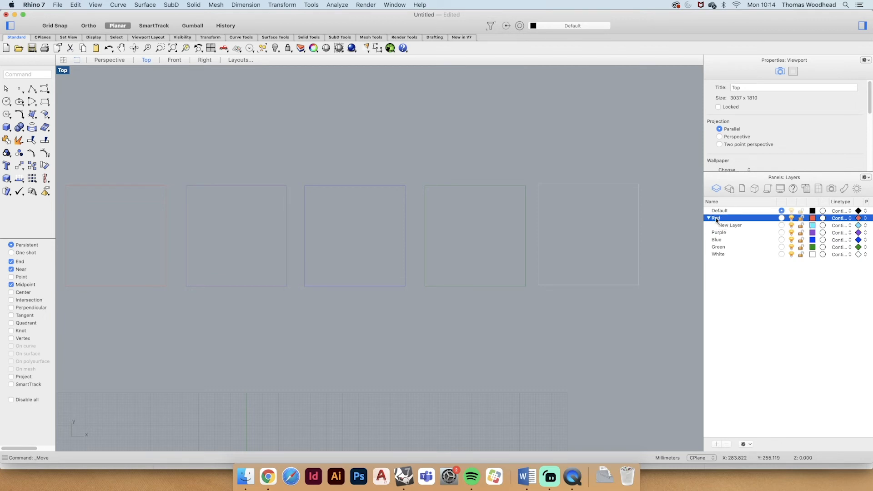
left_click(730, 226)
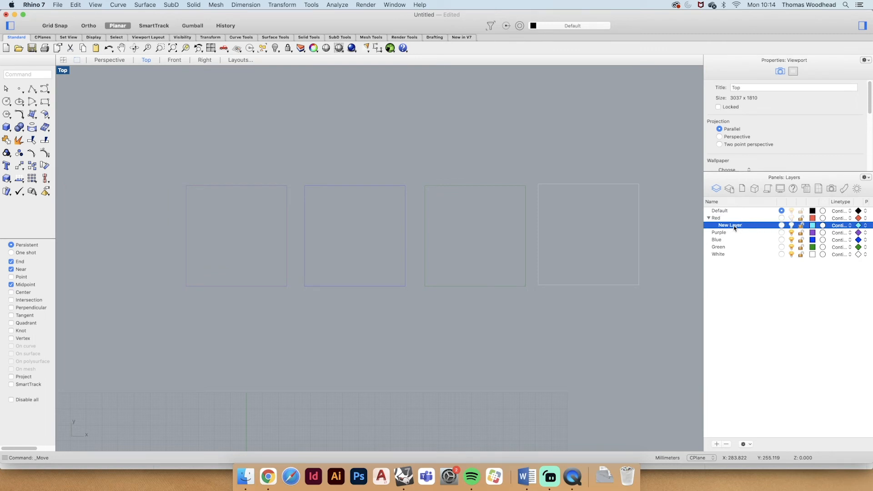
left_click(792, 219)
- Rename the New Layer sublayer under Red as Circle
double_click(734, 225)
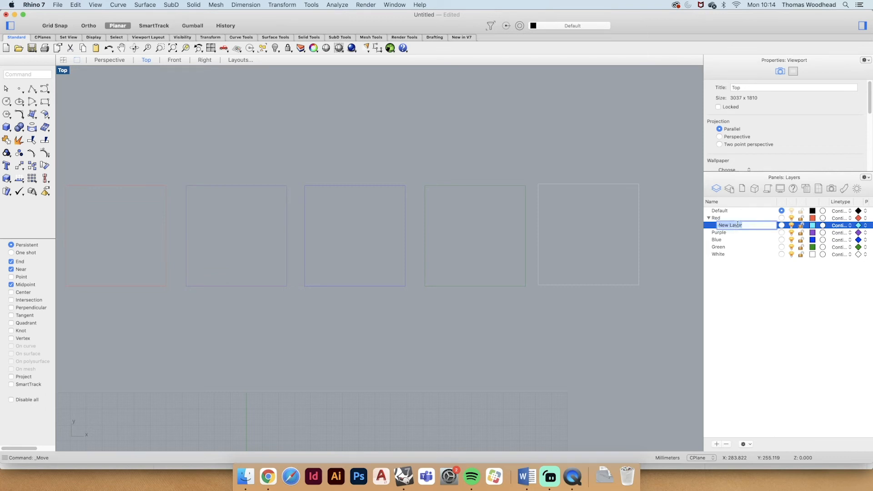
left_click(758, 301)
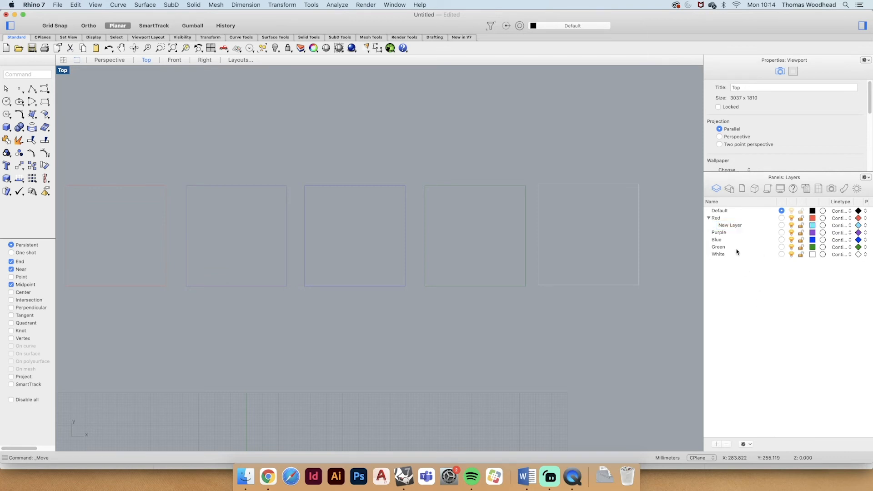
double_click(733, 225)
type("Circle")
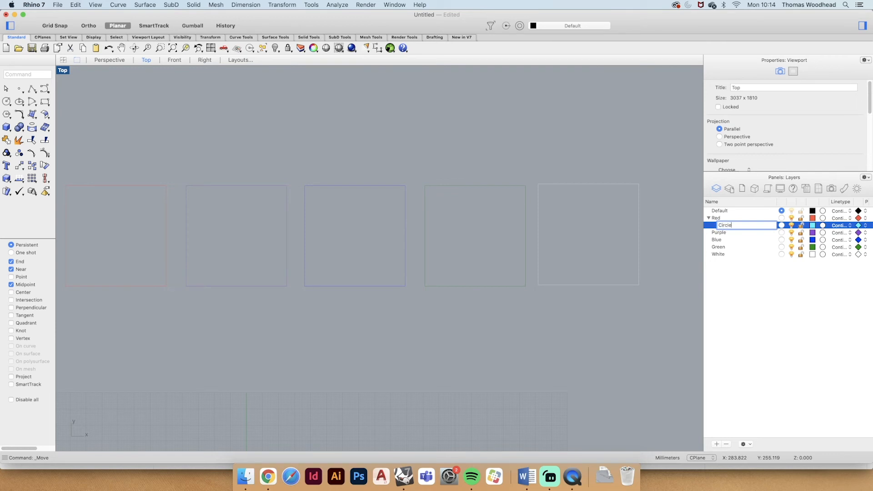
key("Return")
- Add a second sublayer named Line under Red, beside the Circle sublayer
left_click(727, 226)
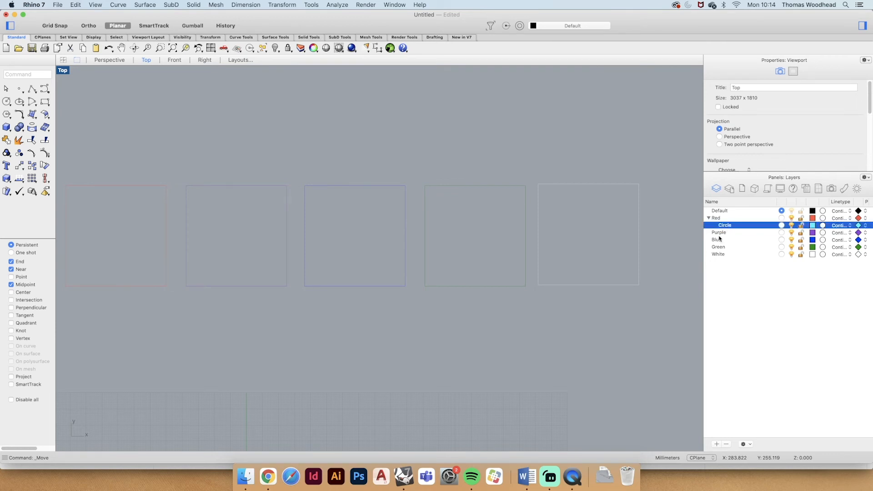
left_click(716, 444)
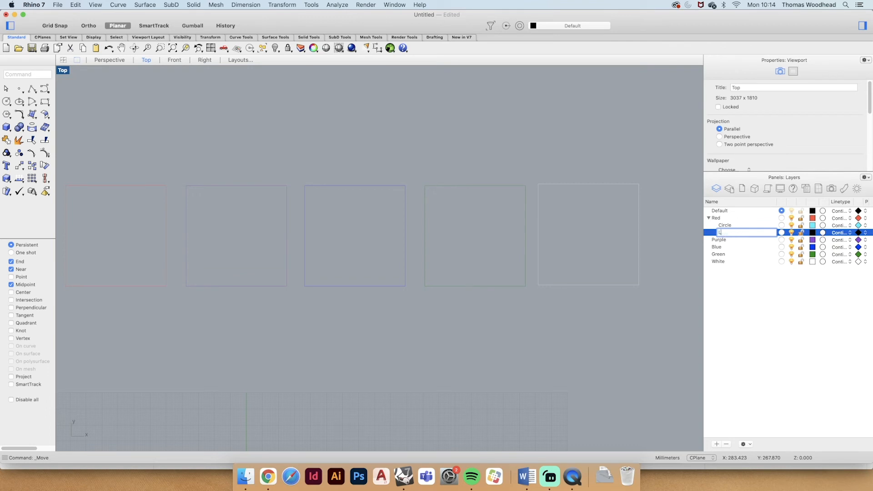
key("Return")
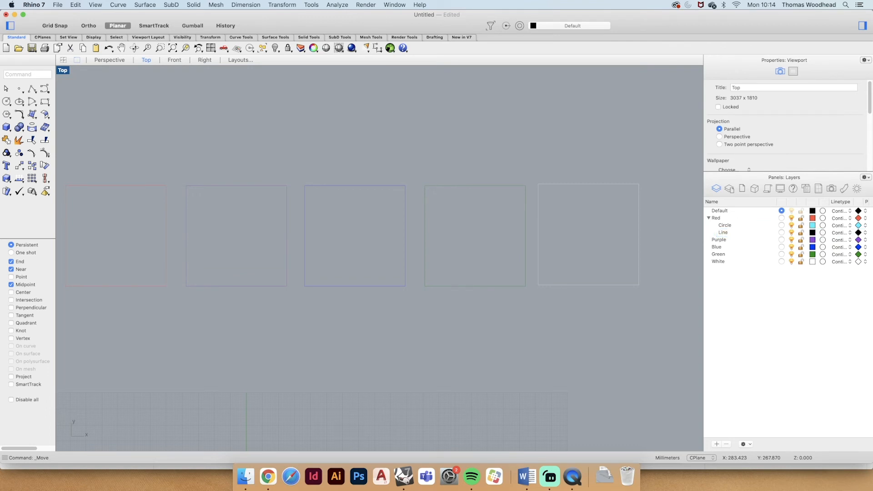
- Add a third sublayer under Red, beside Circle, and name it Curve
left_click(730, 226)
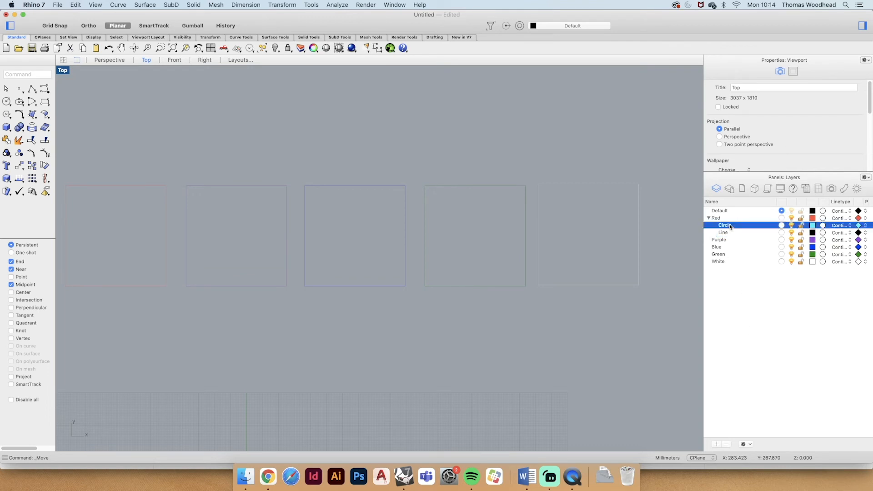
left_click(717, 444)
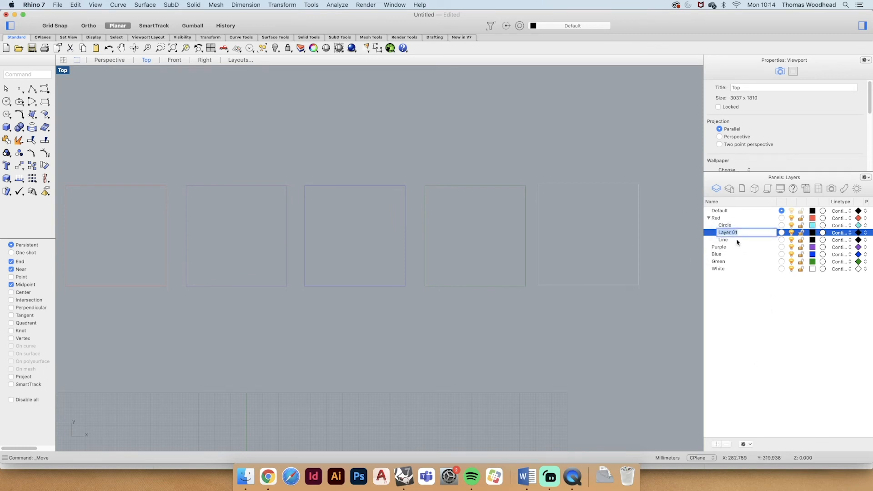
type("Polyline")
key("BackSpace")
key("BackSpace")
key("BackSpace")
key("BackSpace")
key("BackSpace")
key("BackSpace")
type("Curve")
key("Return")
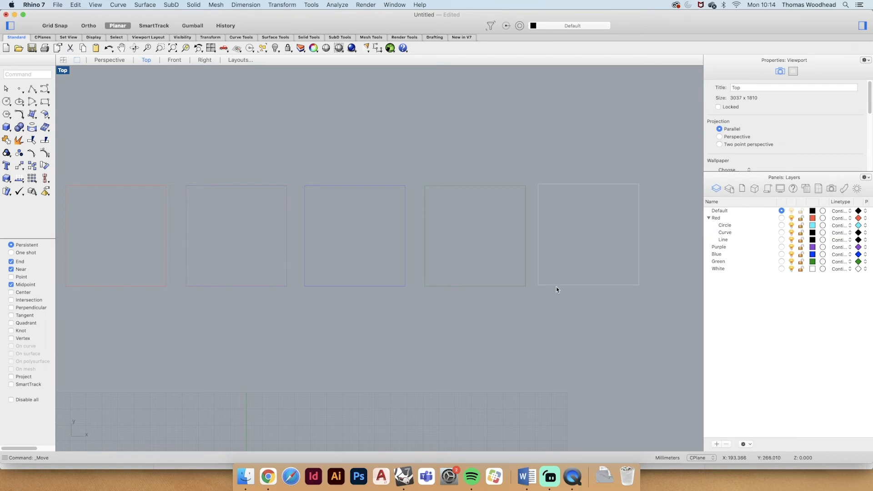
- Make the Circle sublayer current, draw a small circle below the red square and shift it slightly to centre it there
left_click(781, 225)
scroll(562, 244, "down", 6)
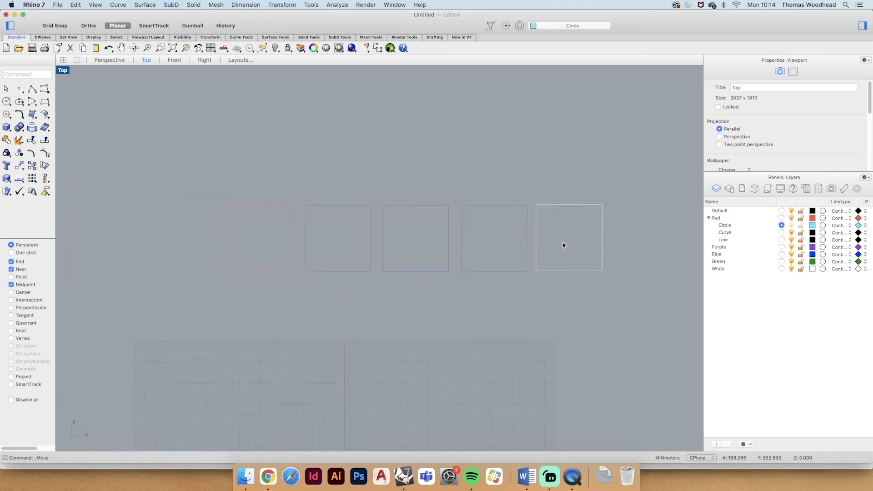
scroll(255, 252, "up", 4)
type("circle")
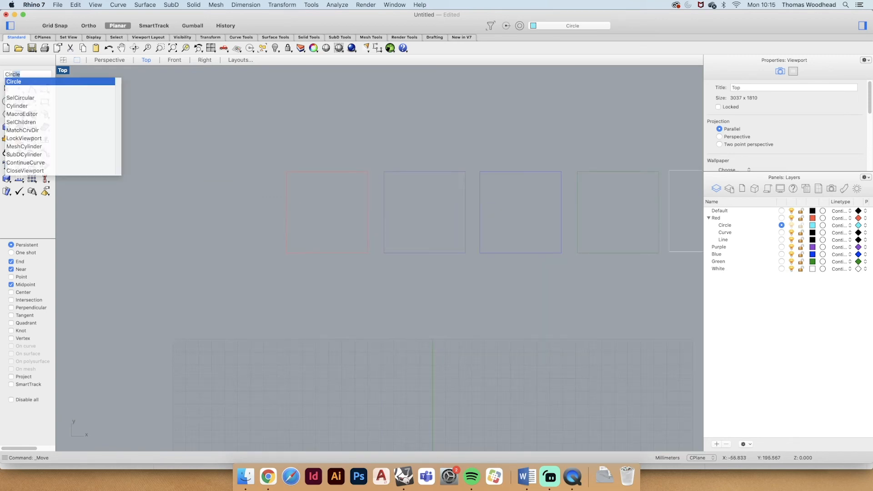
key("Return")
left_click(307, 282)
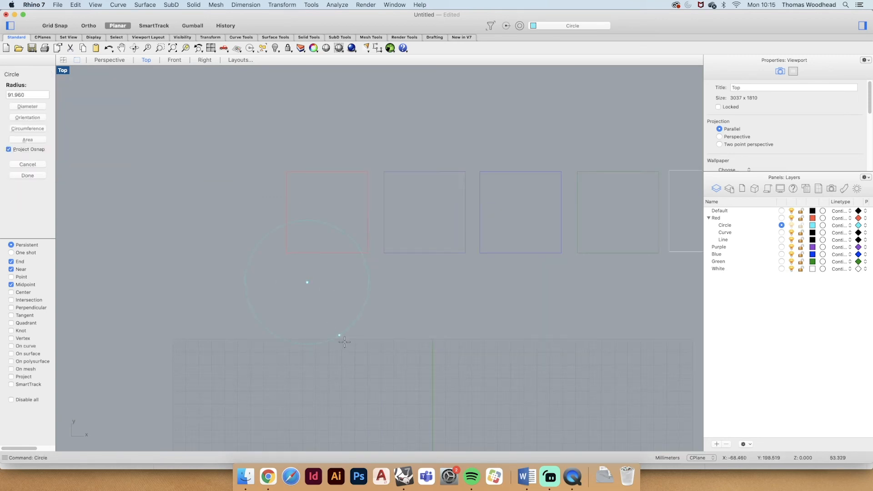
left_click(323, 282)
left_click_drag(324, 282, 333, 287)
left_click_drag(338, 285, 339, 285)
left_click(532, 271)
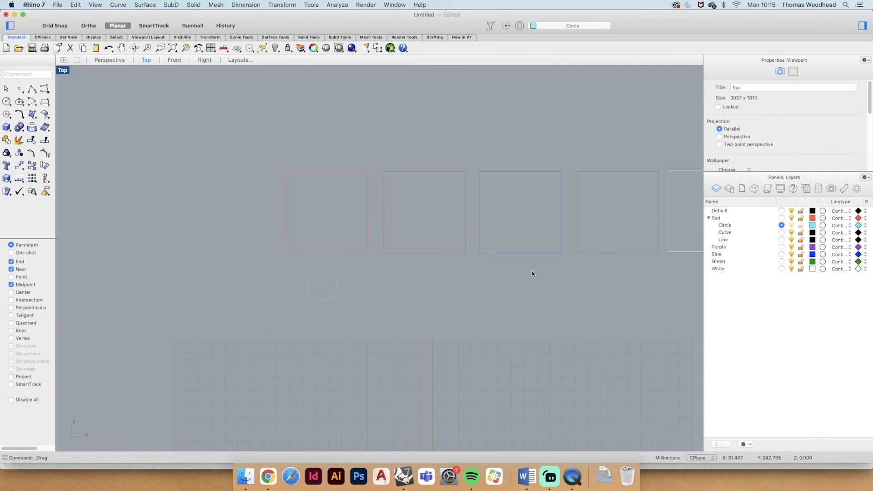
- Make the Curve sublayer current and set its colour to pink, RGB 255, 85, 214
left_click(781, 232)
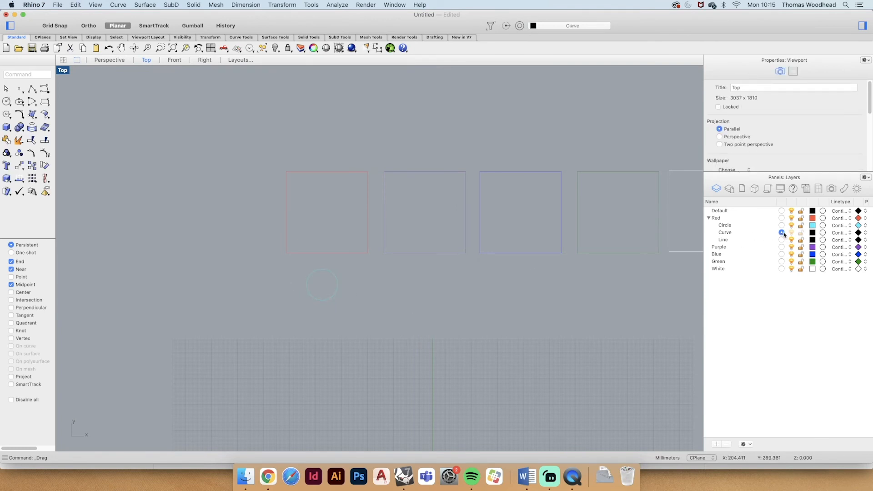
left_click(812, 232)
left_click_drag(419, 205, 440, 196)
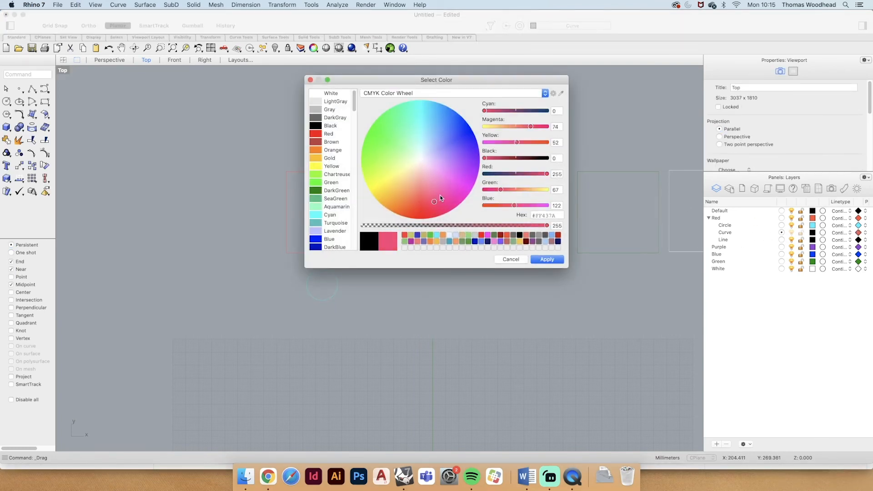
left_click(547, 259)
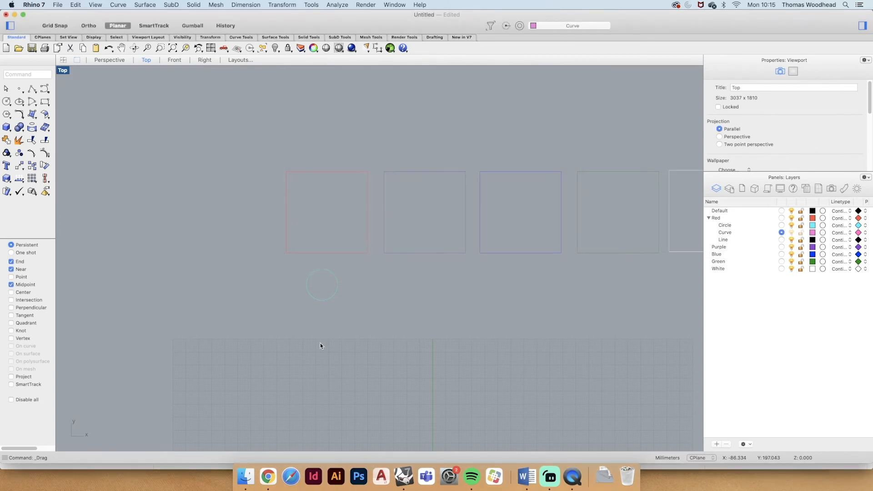
- Draw a shallow wavy curve through four control points below the circle and nudge it slightly upward
type("Curve")
key("Return")
left_click(275, 332)
left_click(311, 310)
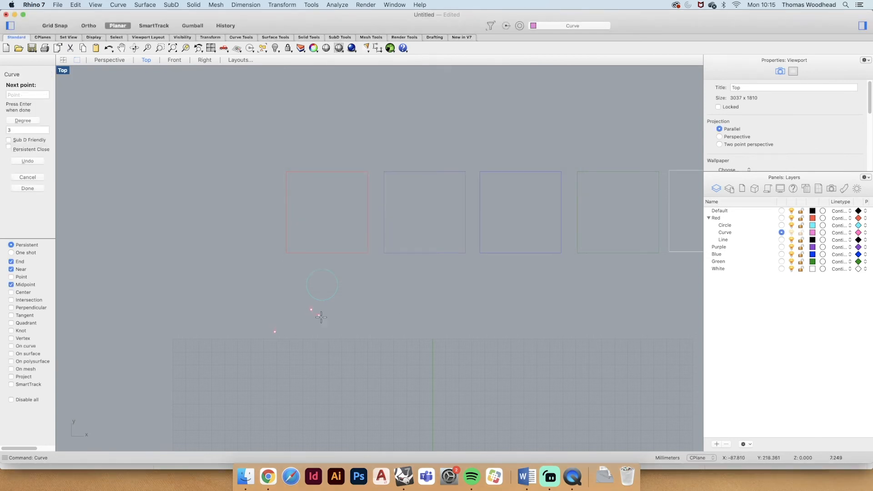
left_click(342, 327)
left_click(362, 311)
key("Return")
left_click_drag(328, 319, 334, 312)
left_click(437, 317)
- Set the Line sublayer's colour to light green, RGB 158, 255, 182
left_click(727, 241)
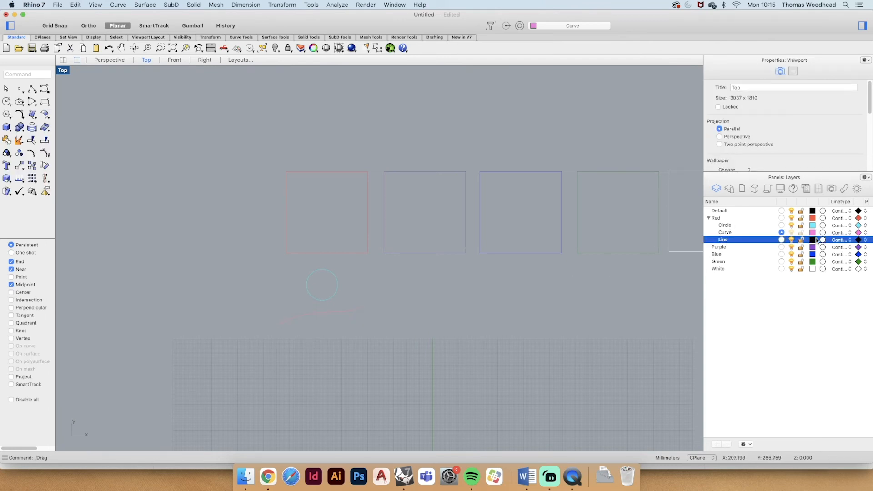
left_click(813, 239)
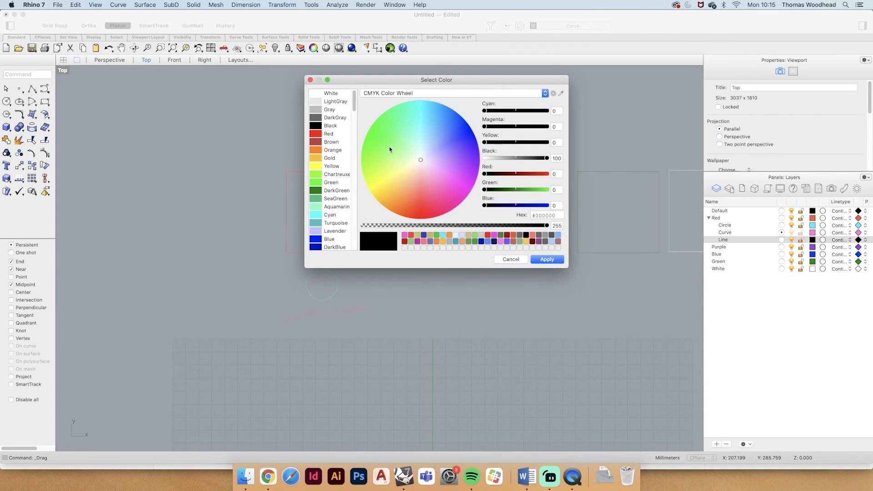
left_click_drag(390, 149, 405, 145)
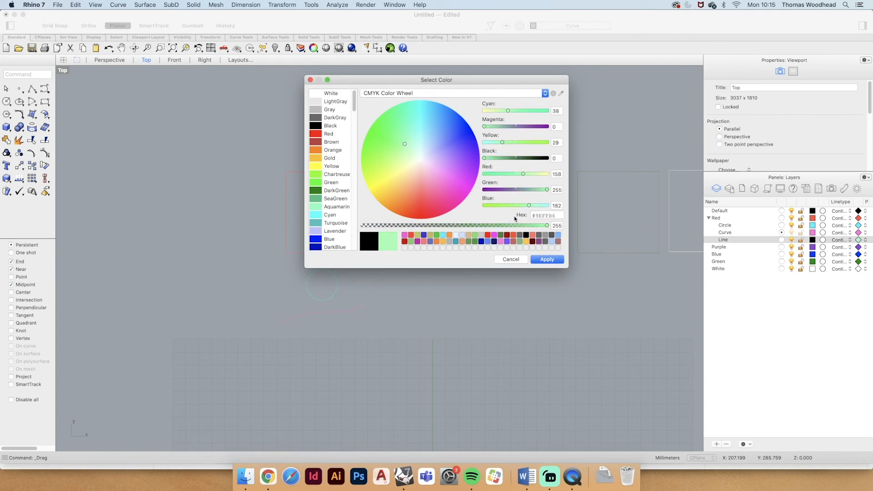
left_click(545, 259)
- Draw a short horizontal line below the wavy curve, constrained with Ortho
type("line")
key("Return")
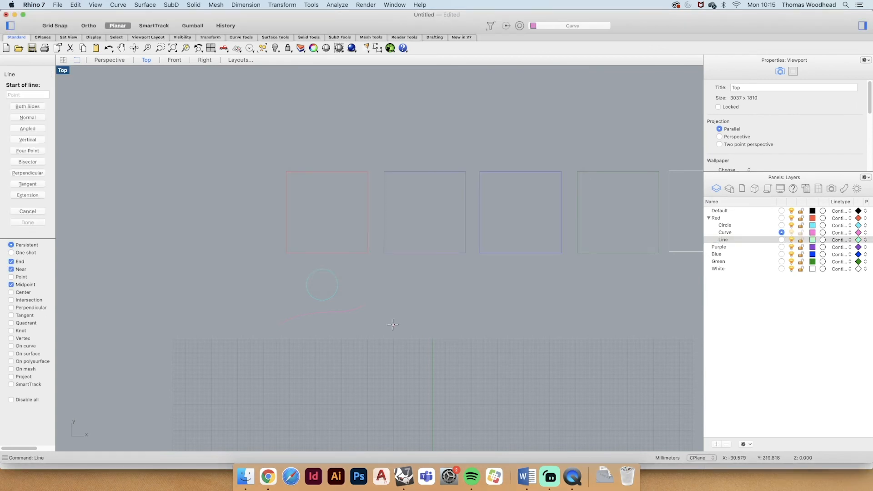
scroll(323, 324, "up", 3)
left_click(287, 335)
key("F8")
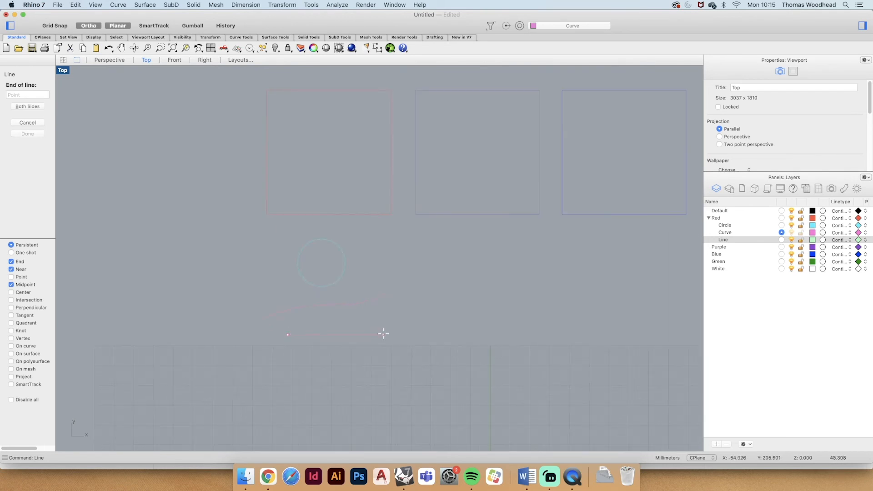
left_click(355, 334, "shift")
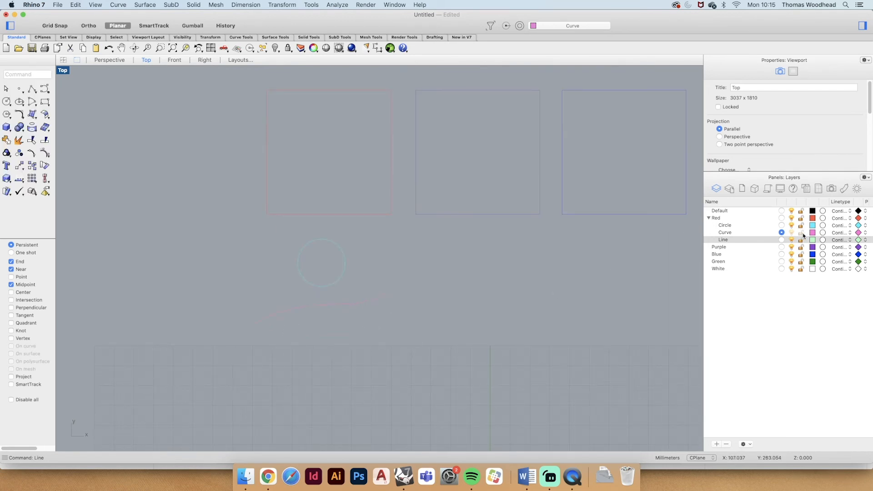
- Reassign the horizontal line to the Line sublayer and reselect it to check its layer
left_click(327, 334)
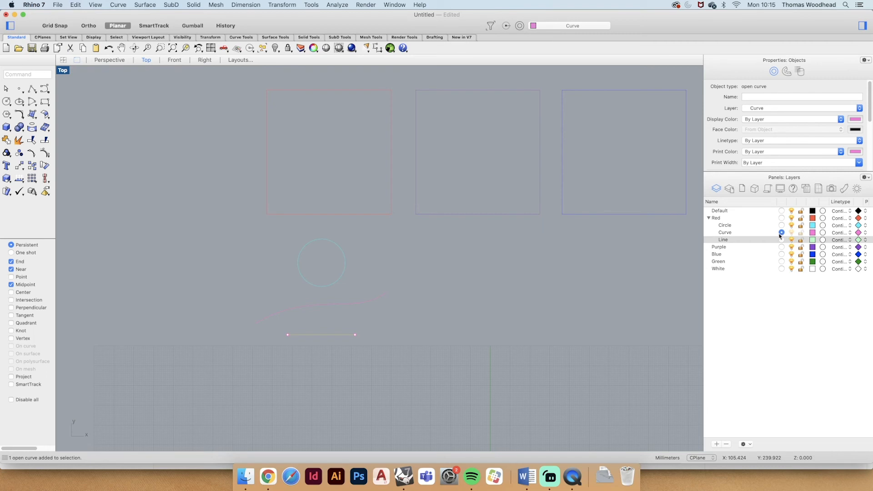
right_click(723, 242)
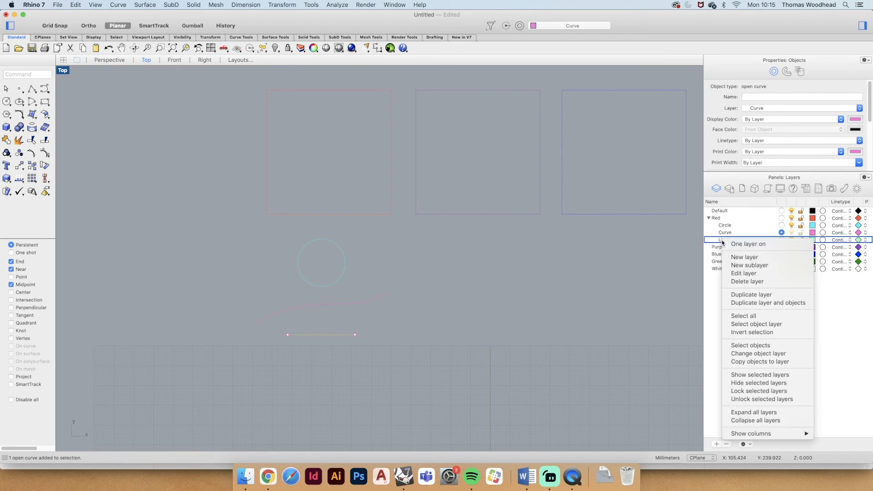
left_click(734, 354)
left_click(462, 322)
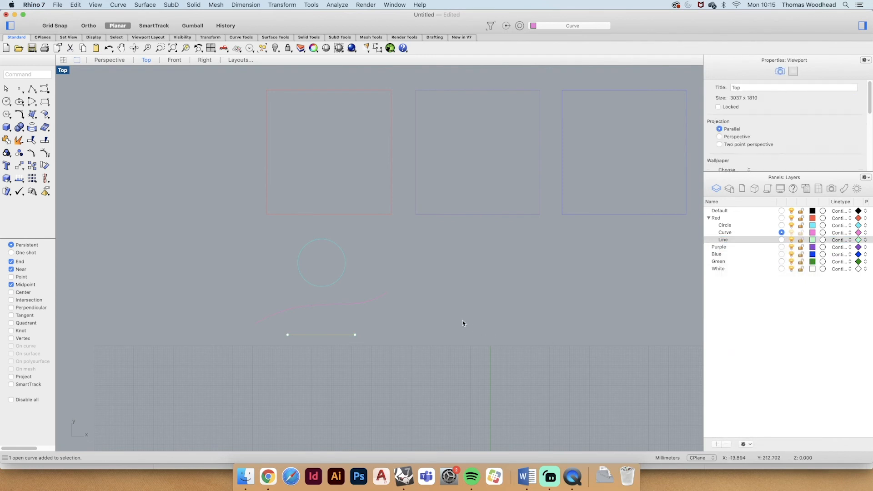
left_click(351, 335)
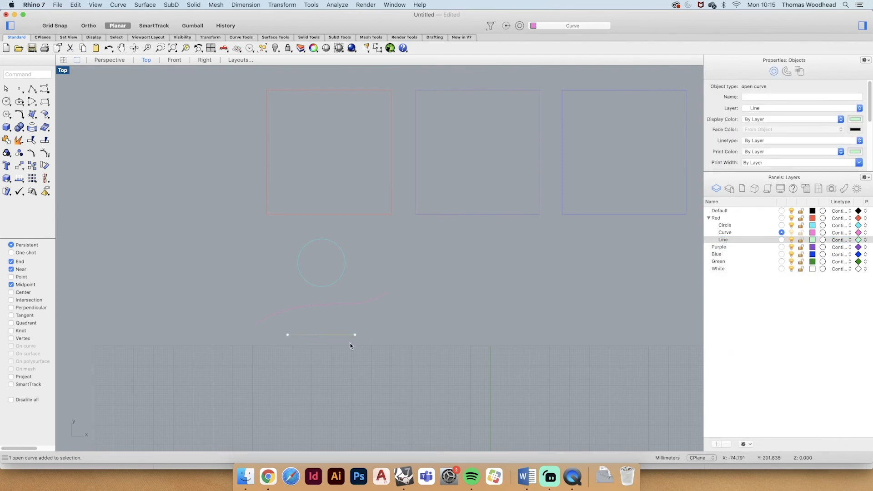
- Switch the current layer among Line, Default, Red, Circle and Curve, finishing with Line as the current layer
left_click(782, 239)
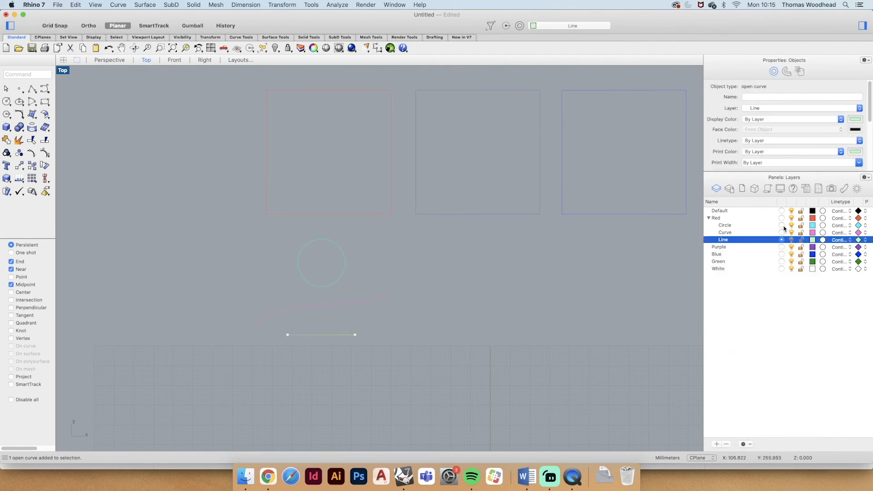
left_click(782, 225)
left_click(782, 211)
left_click(783, 218)
left_click(782, 226)
left_click(782, 233)
left_click(782, 240)
left_click(726, 226)
left_click(507, 276)
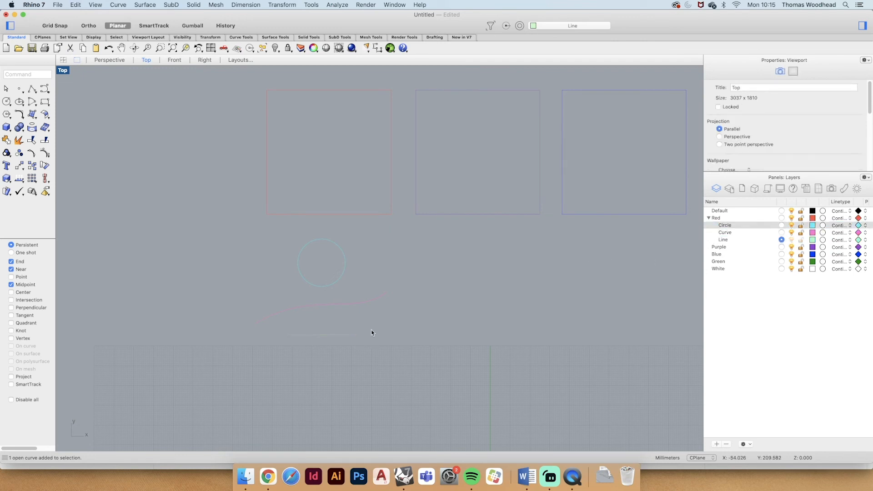
- Compare the red square, circle and wavy curve with the Red layer and its Circle, Curve and Line sublayers
scroll(326, 325, "down", 2)
left_click(717, 218)
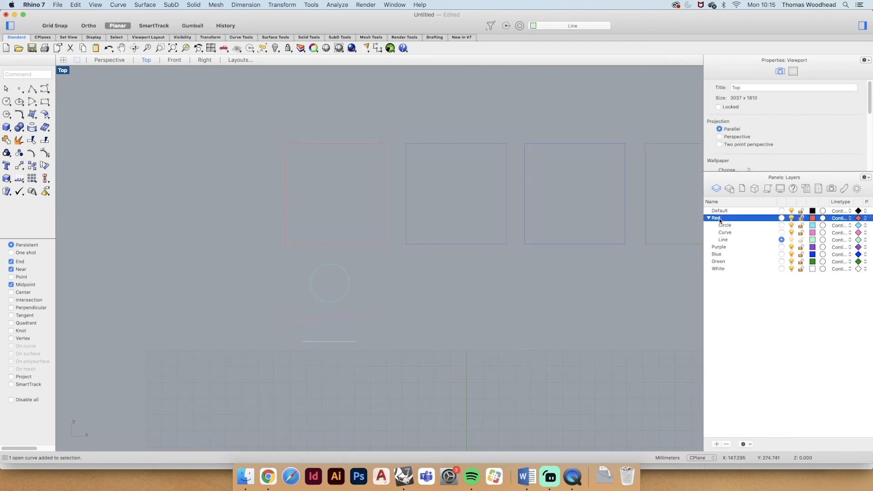
left_click(297, 144)
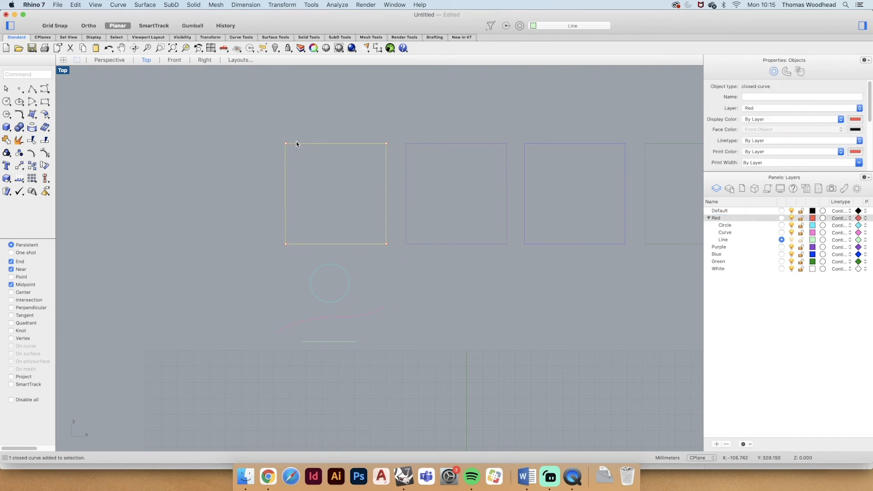
left_click(741, 218)
left_click(733, 225)
left_click(730, 232)
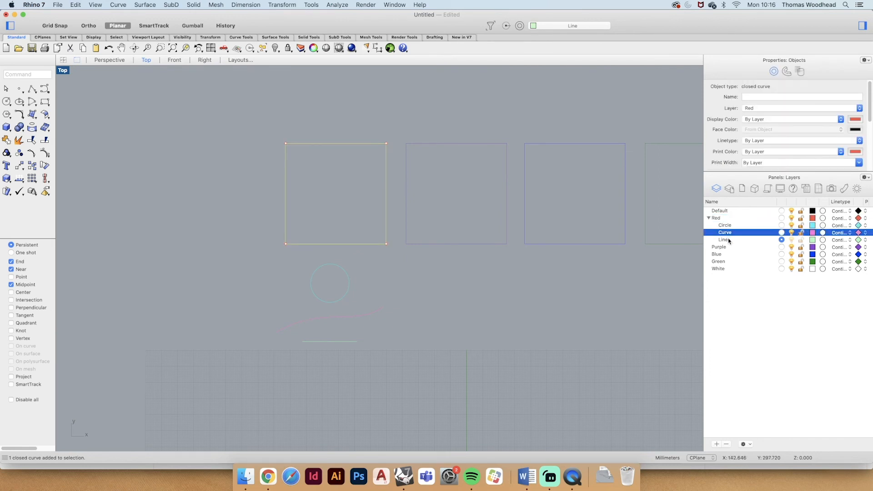
left_click(729, 240)
left_click(337, 265)
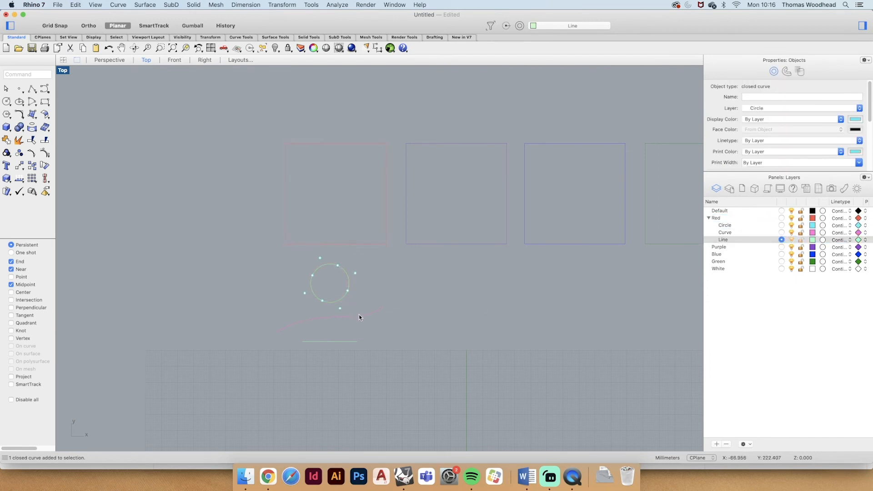
left_click(359, 317)
left_click(427, 344)
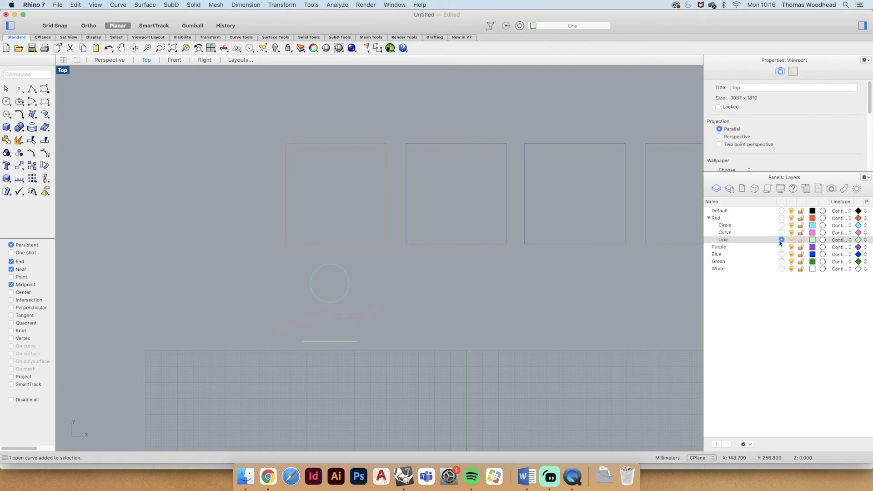
- Make Default the current layer and toggle the visibility of Red and its sublayers off and back on
left_click(782, 212)
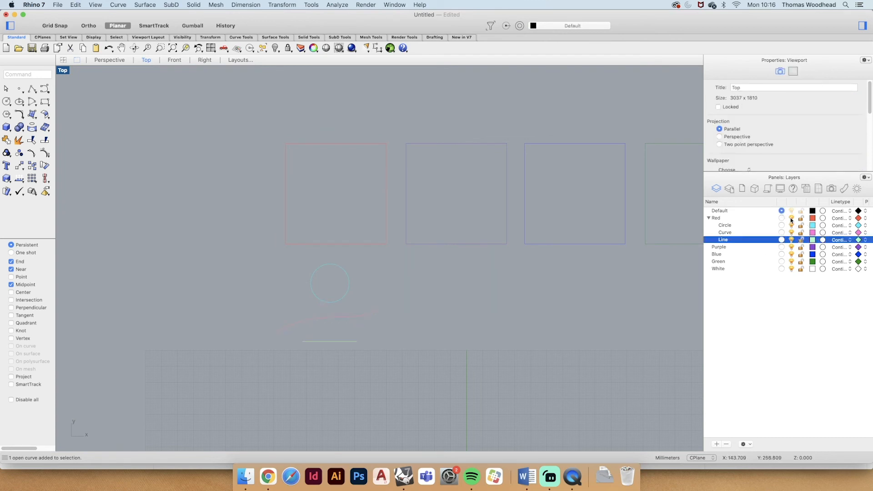
left_click(791, 218)
left_click(791, 219)
left_click(721, 219)
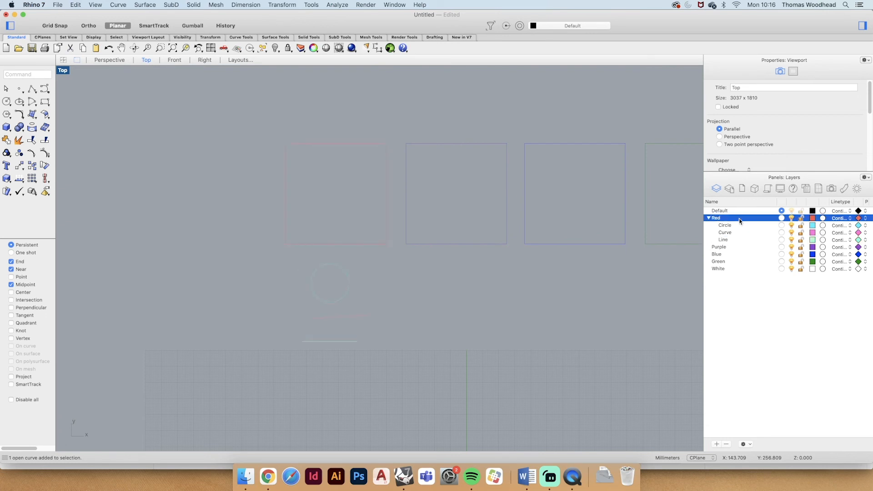
left_click(792, 218)
left_click(792, 218)
left_click(792, 233)
left_click(792, 240)
left_click(792, 240)
- Select all objects that sit directly on the Red layer
right_click(718, 220)
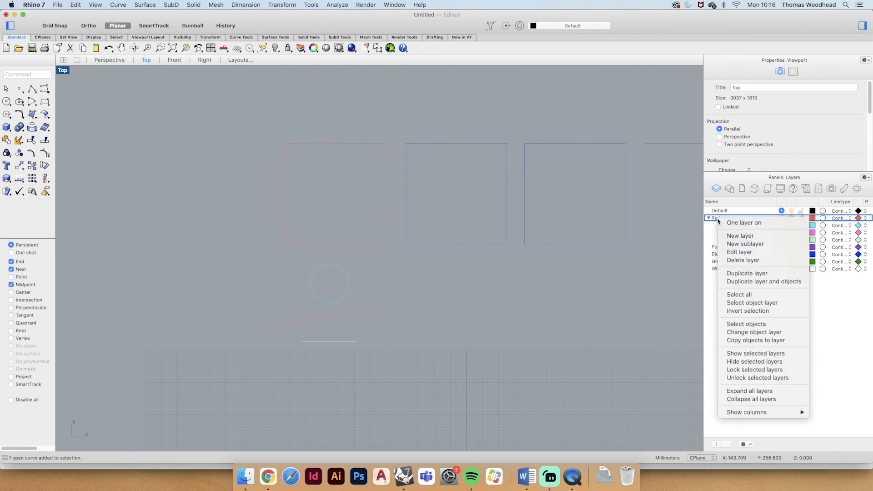
left_click(760, 325)
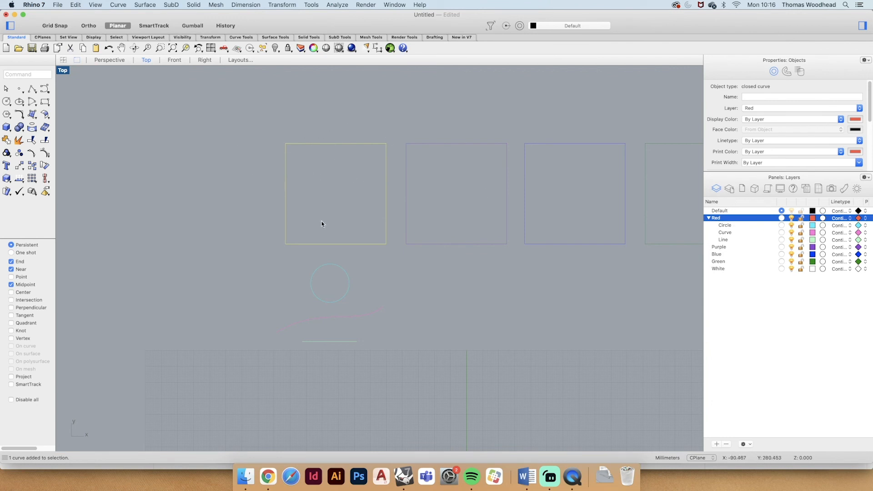
right_click(718, 219)
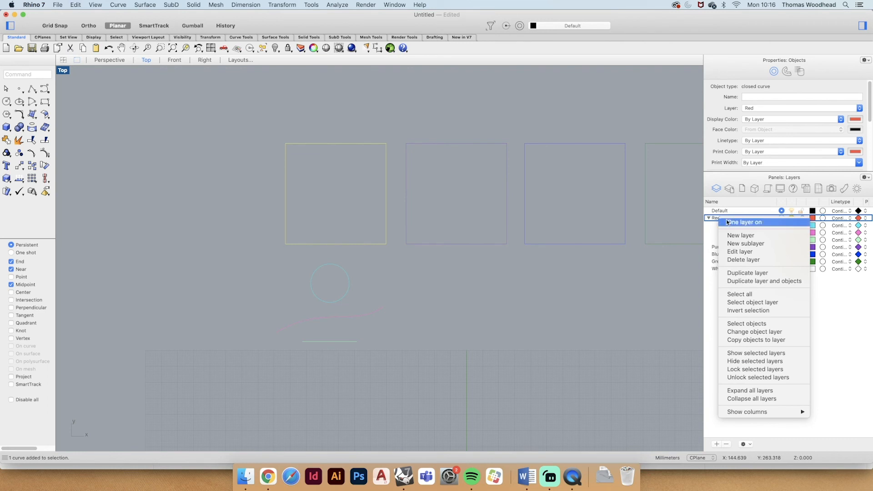
left_click(749, 298)
left_click(745, 297)
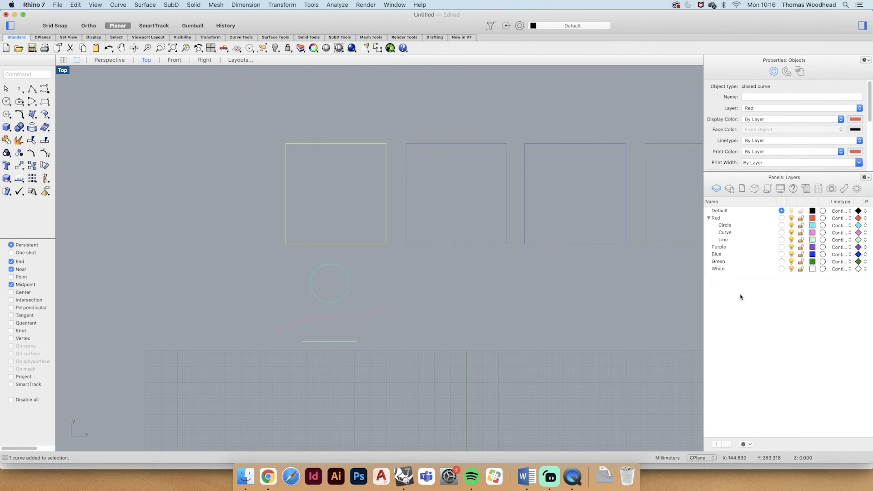
right_click(717, 219)
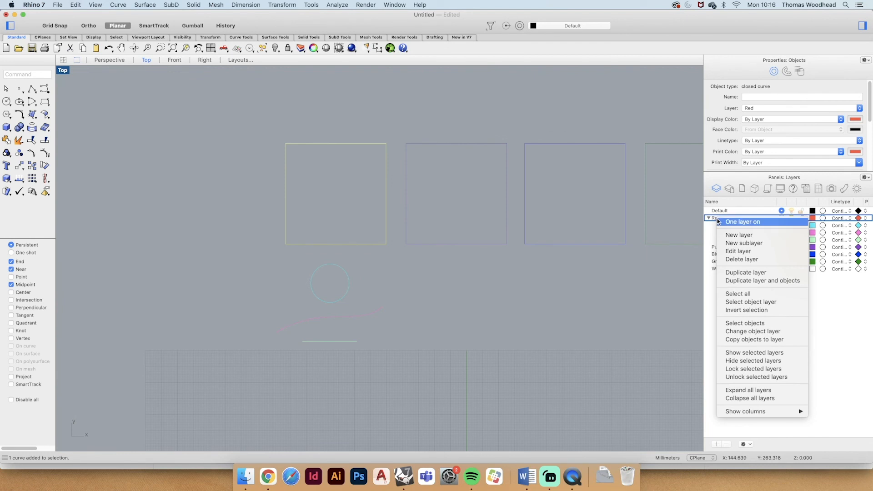
left_click(771, 354)
left_click(776, 338)
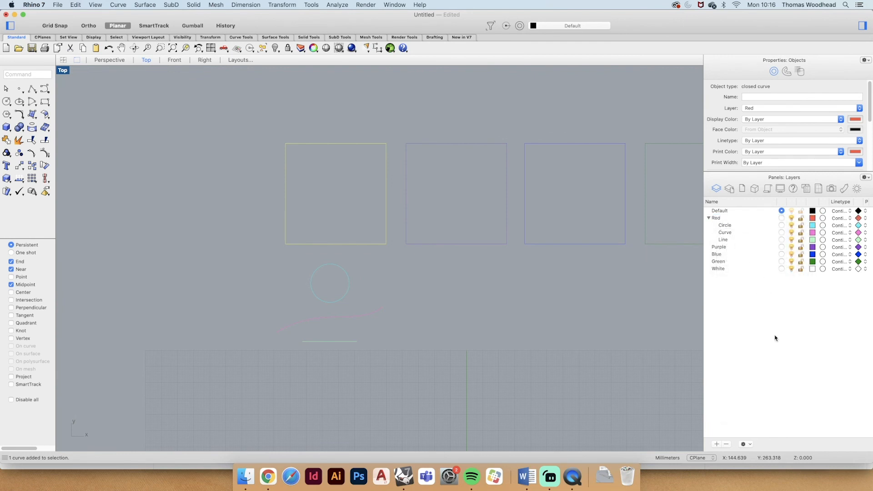
- Highlight Red together with its Circle, Curve and Line sublayers, select all their objects, and clear the selection
left_click(716, 219)
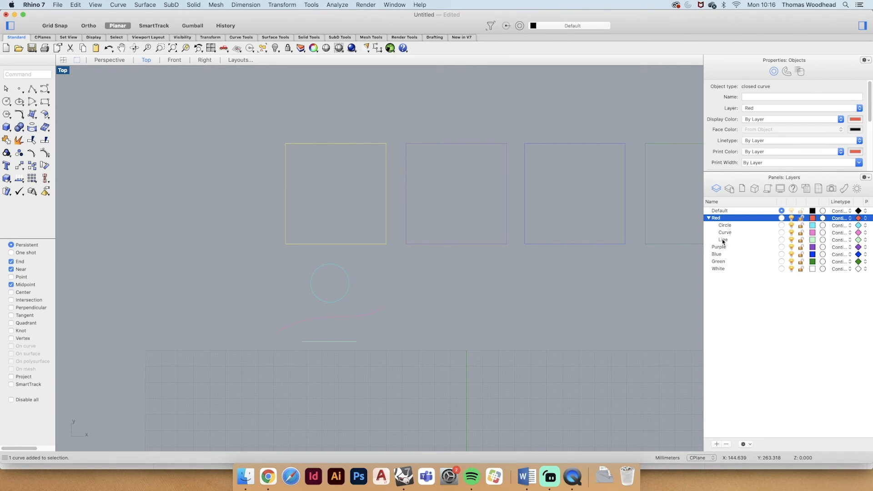
left_click(723, 240, "shift")
right_click(724, 232)
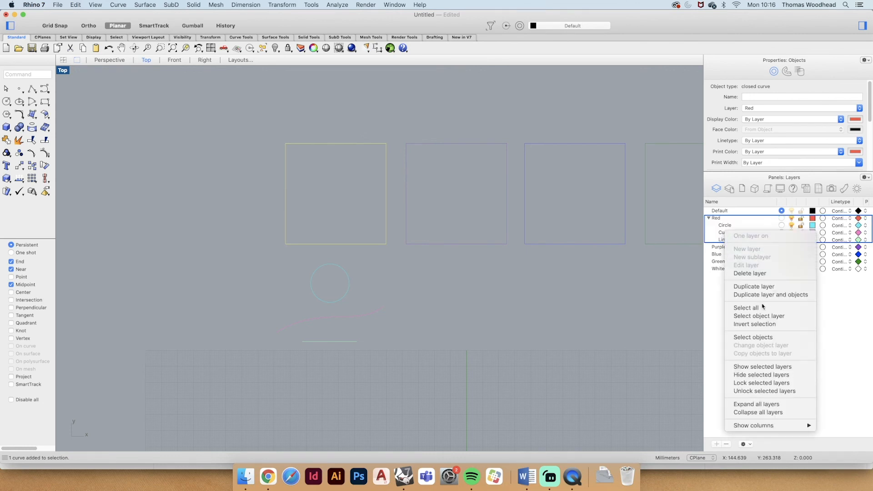
left_click(756, 337)
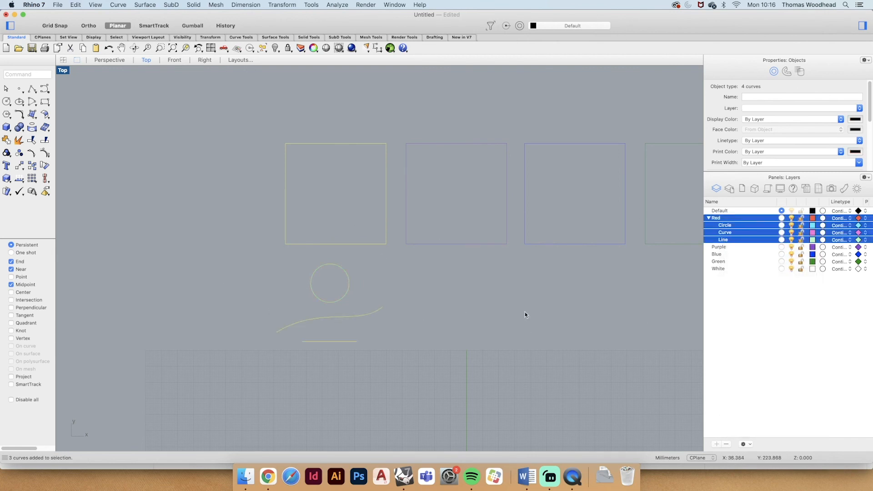
left_click(544, 308)
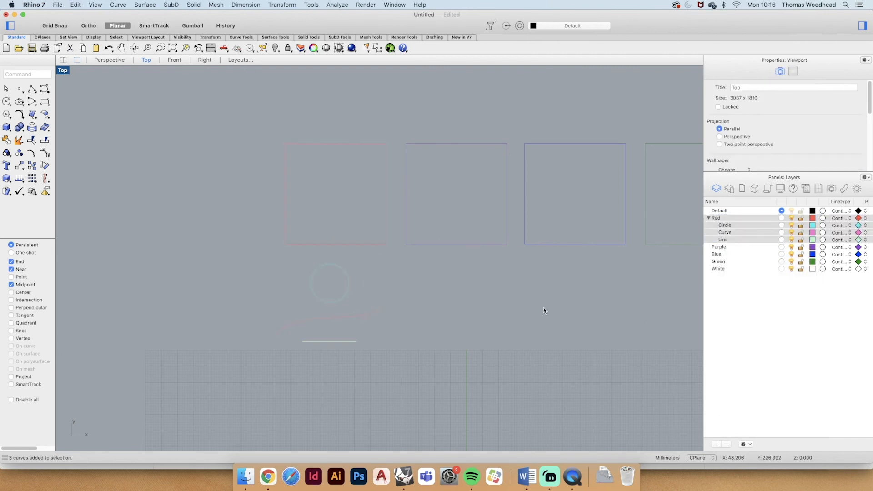
- Collapse and expand the Red layer's sublayer list several times, leaving it expanded
left_click(708, 218)
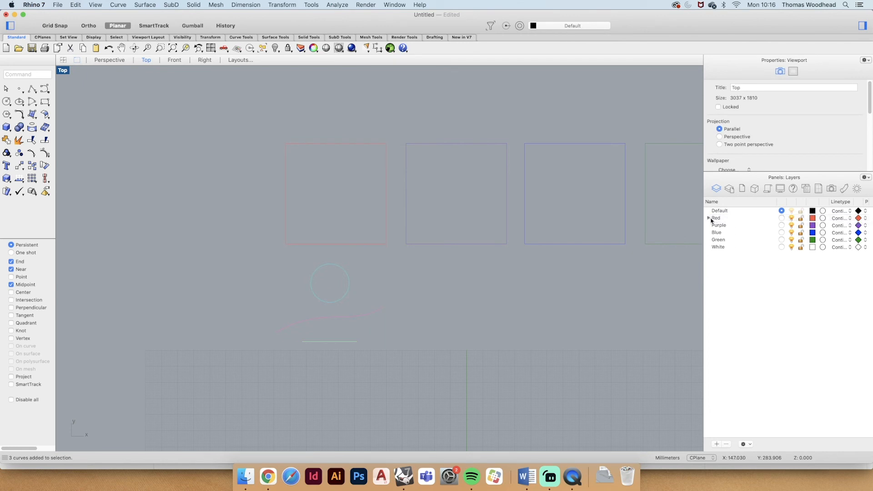
left_click(709, 218)
left_click(708, 219)
left_click(708, 218)
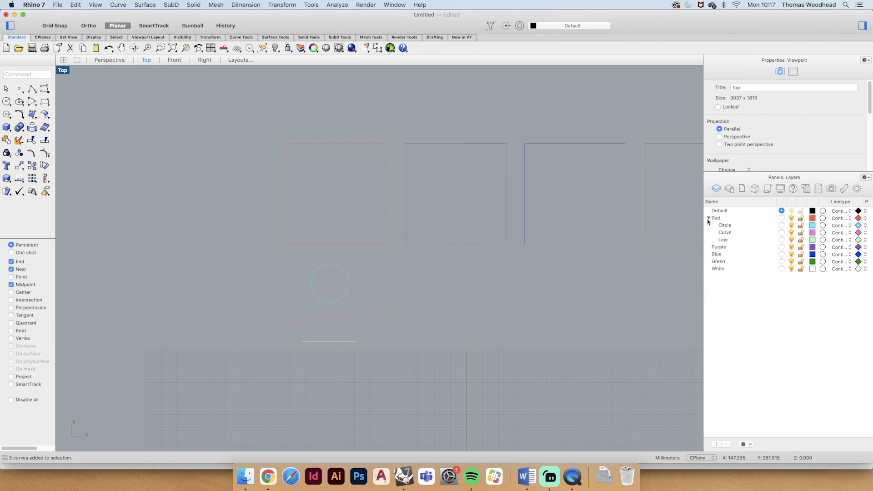
left_click(708, 219)
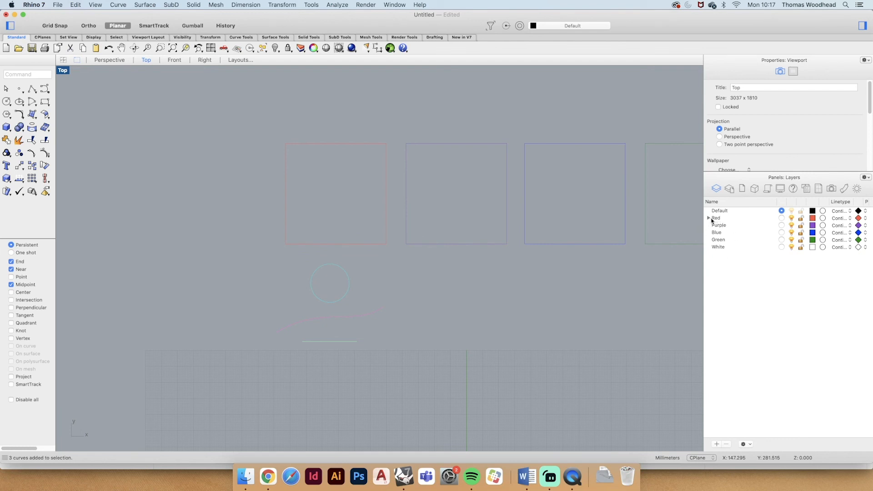
left_click(709, 219)
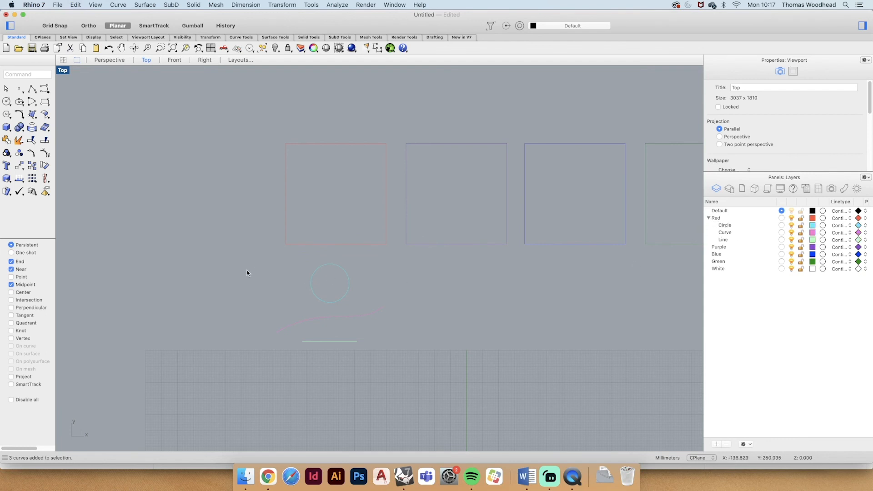
- Show the Red layer and move the purple, blue, green and white squares so that they overlap the red square
scroll(247, 272, "down", 2)
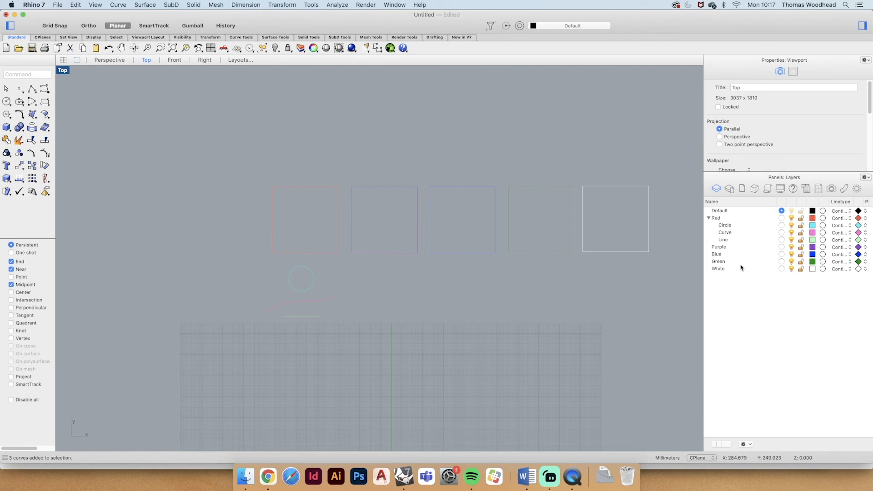
right_click_drag(521, 310, 497, 310)
scroll(461, 268, "up", 2)
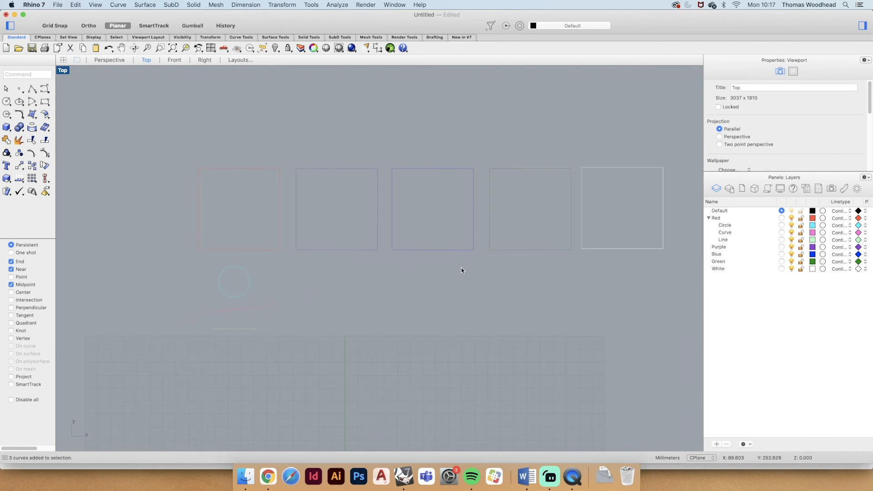
left_click(792, 218)
left_click_drag(322, 168, 222, 172)
left_click_drag(412, 168, 220, 160)
left_click_drag(511, 170, 231, 185)
left_click_drag(601, 168, 256, 189)
left_click(381, 191)
- Toggle the visibility of the Blue, Green, White, Purple and Red layers off and back on to distinguish the overlapping squares
scroll(473, 244, "down", 4)
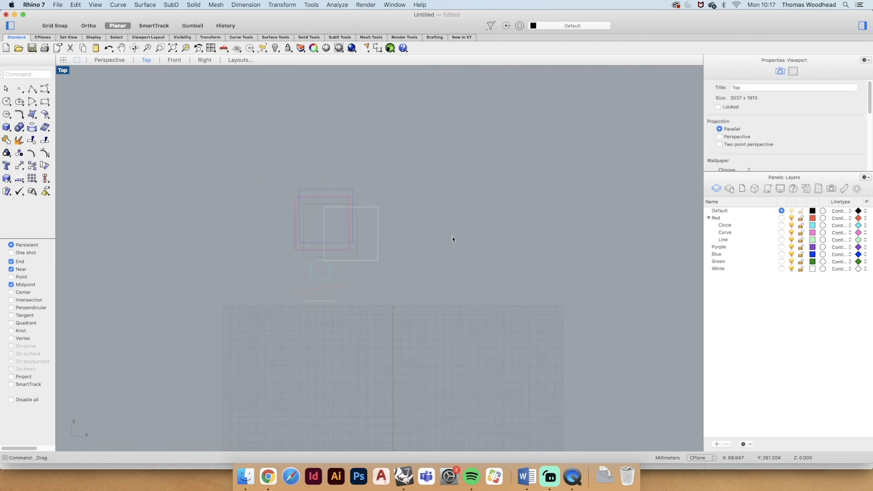
scroll(306, 239, "up", 8)
scroll(306, 240, "up", 2)
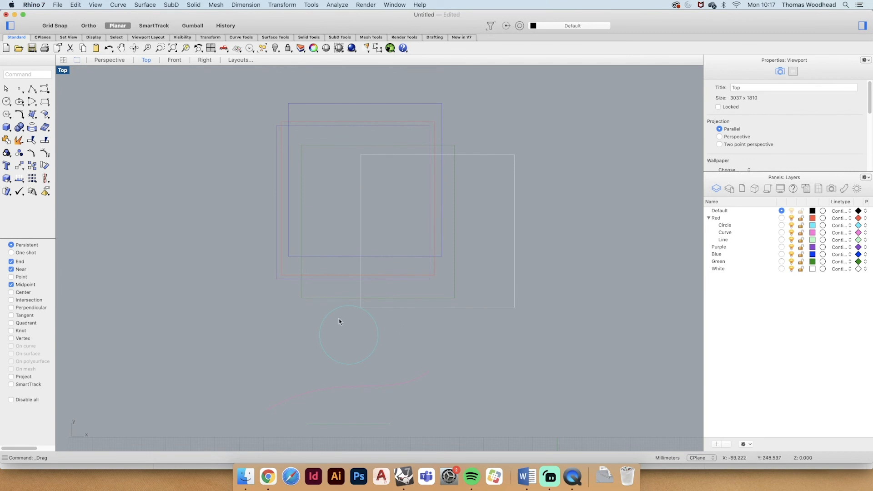
left_click(791, 255)
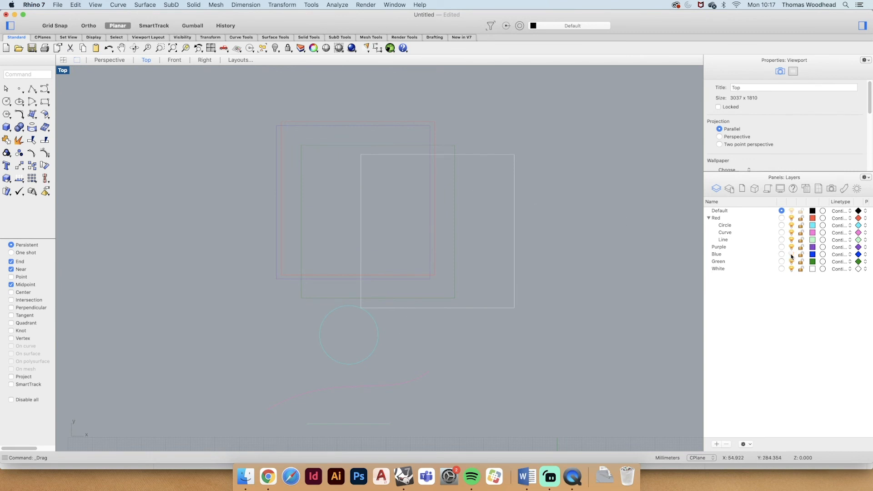
left_click(791, 255)
left_click(791, 262)
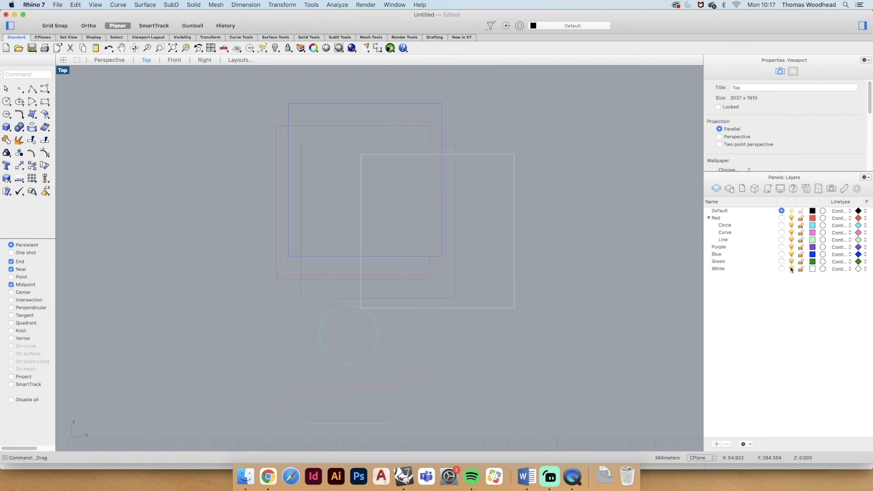
left_click(791, 268)
left_click(791, 268)
left_click(791, 247)
left_click(791, 218)
left_click(791, 218)
scroll(453, 221, "down", 3)
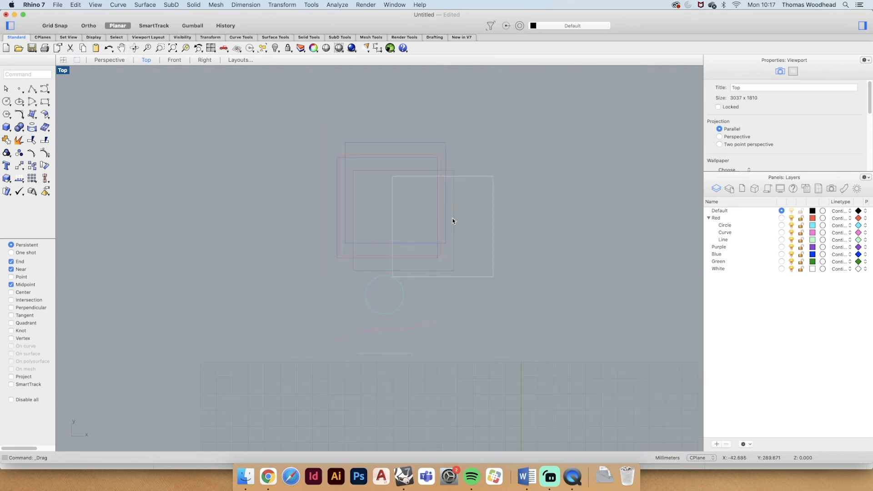